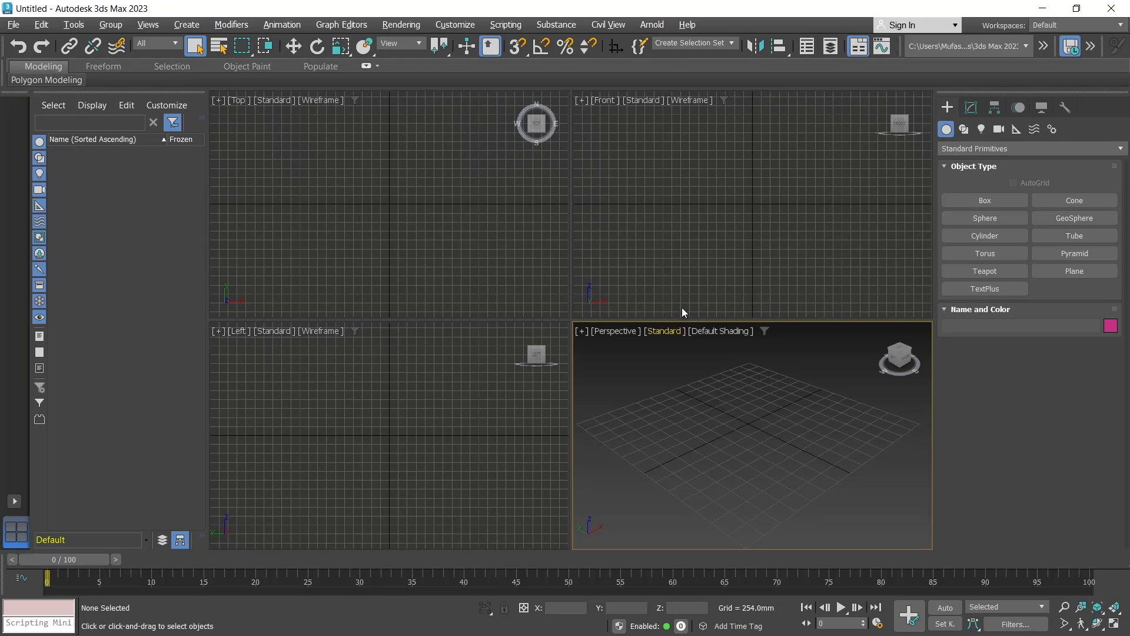
Step: Cycle through the viewports and leave the Perspective view active
click(683, 259)
click(660, 399)
click(451, 420)
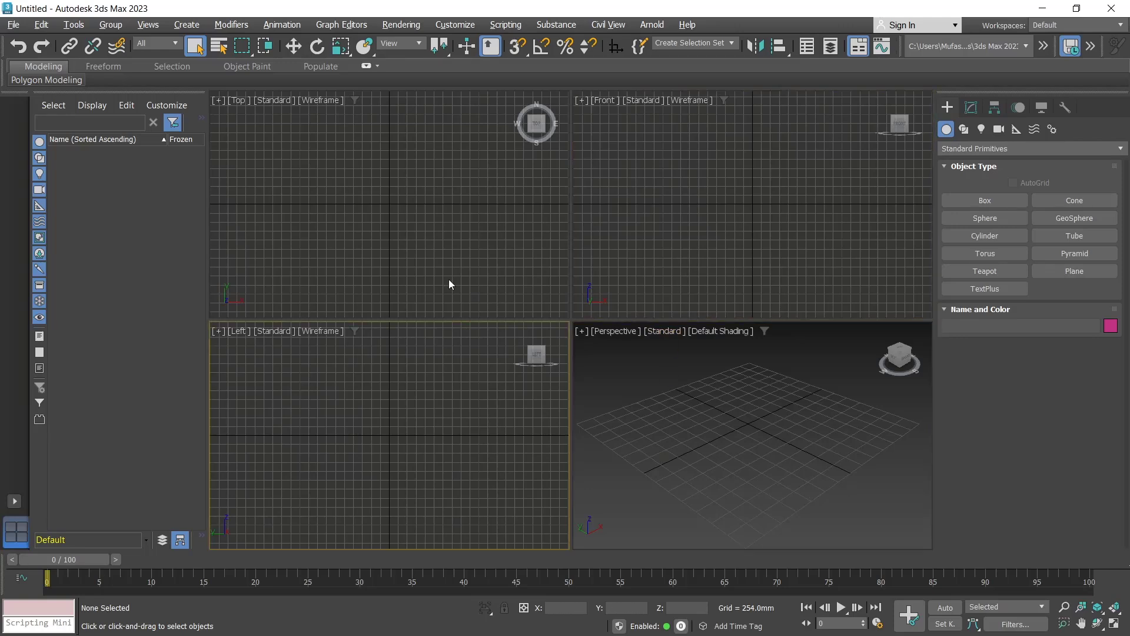
click(448, 281)
click(638, 241)
click(682, 405)
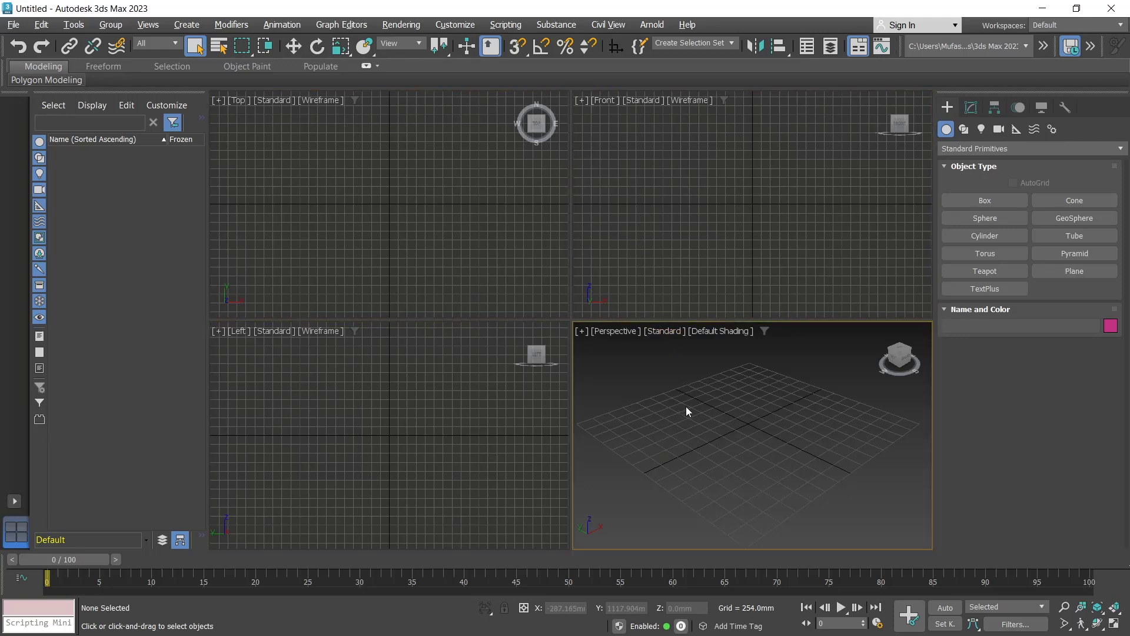
Step: Create pink Box001, 650.64×650.64×450.443 mm, in the Top viewport
click(985, 200)
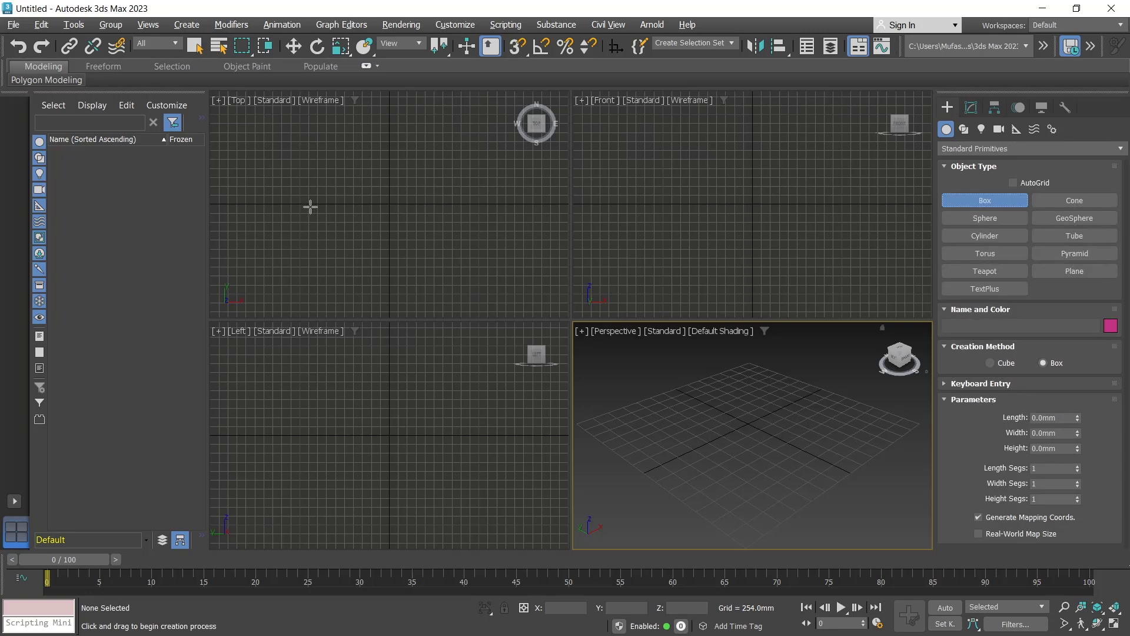
drag(290, 175, 314, 199)
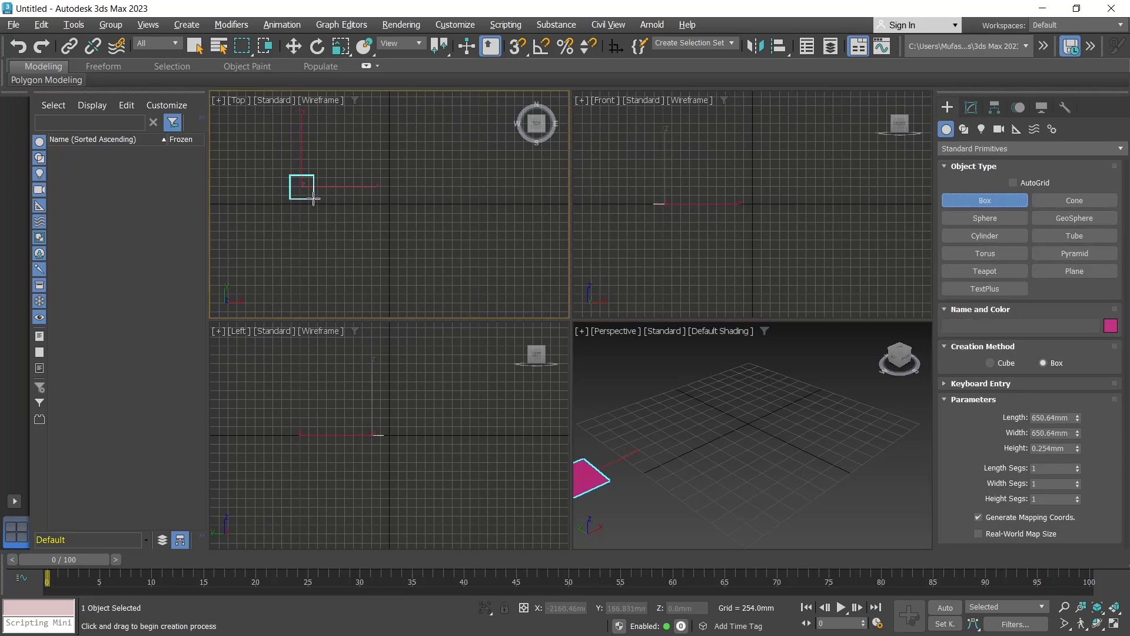
click(313, 180)
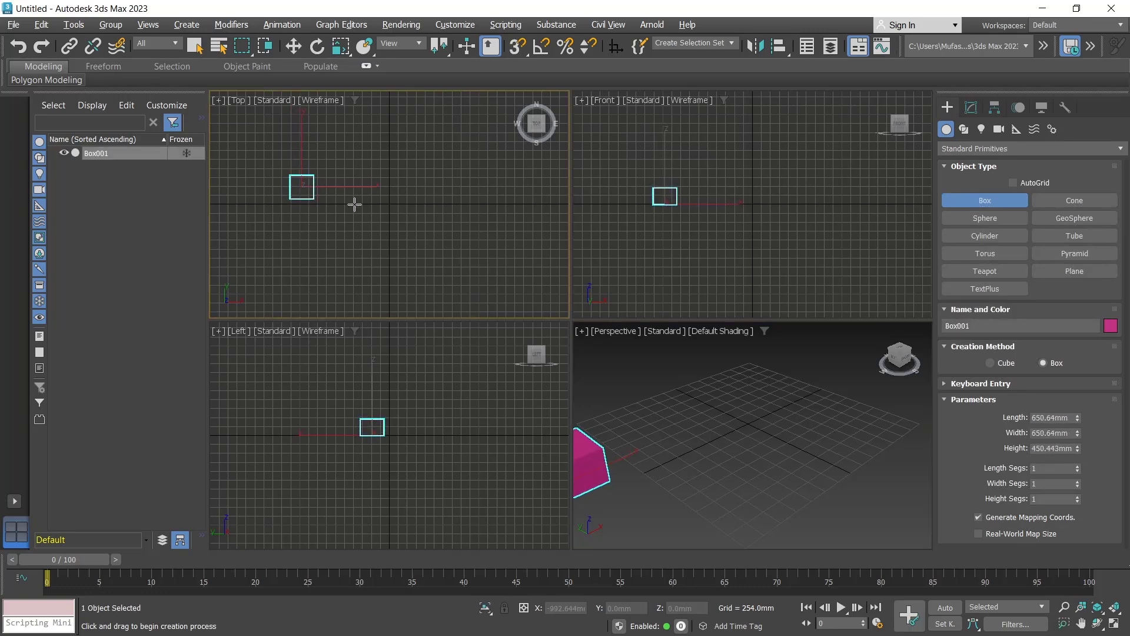
middle_drag(369, 192, 375, 202)
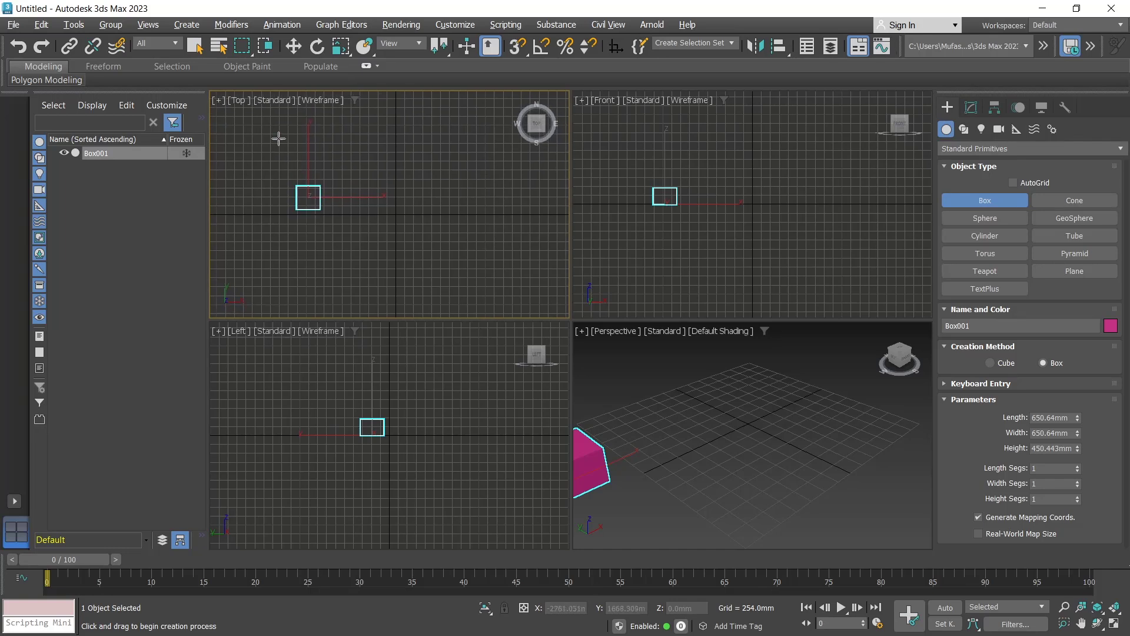
Step: Place an independent copy, Box002, beside the first box along X
click(293, 46)
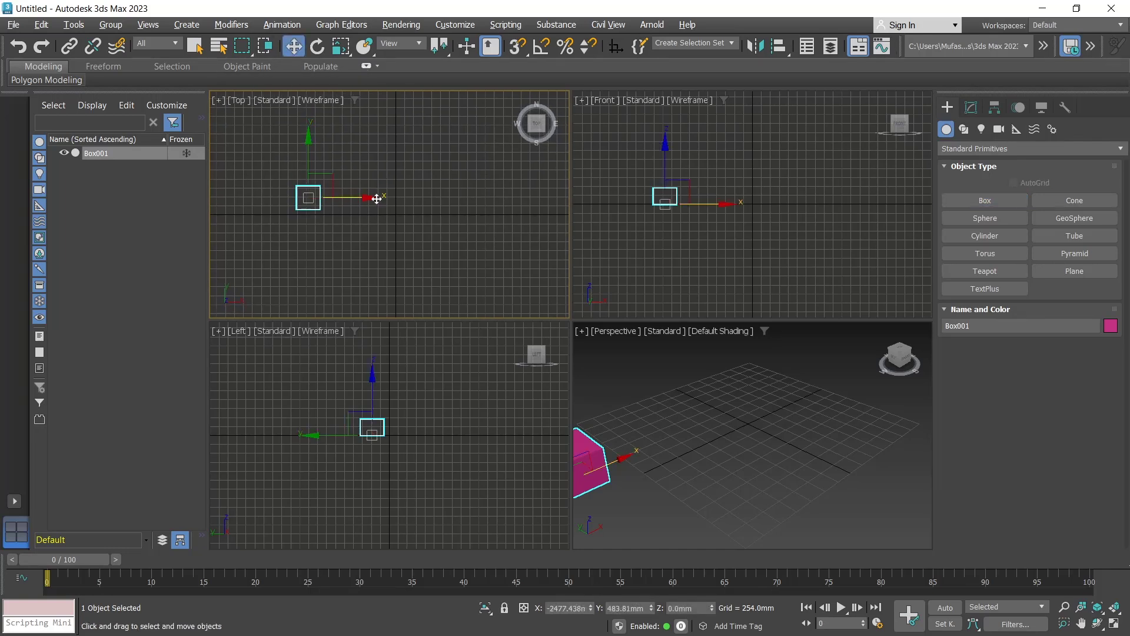
shift+drag(376, 199, 466, 196)
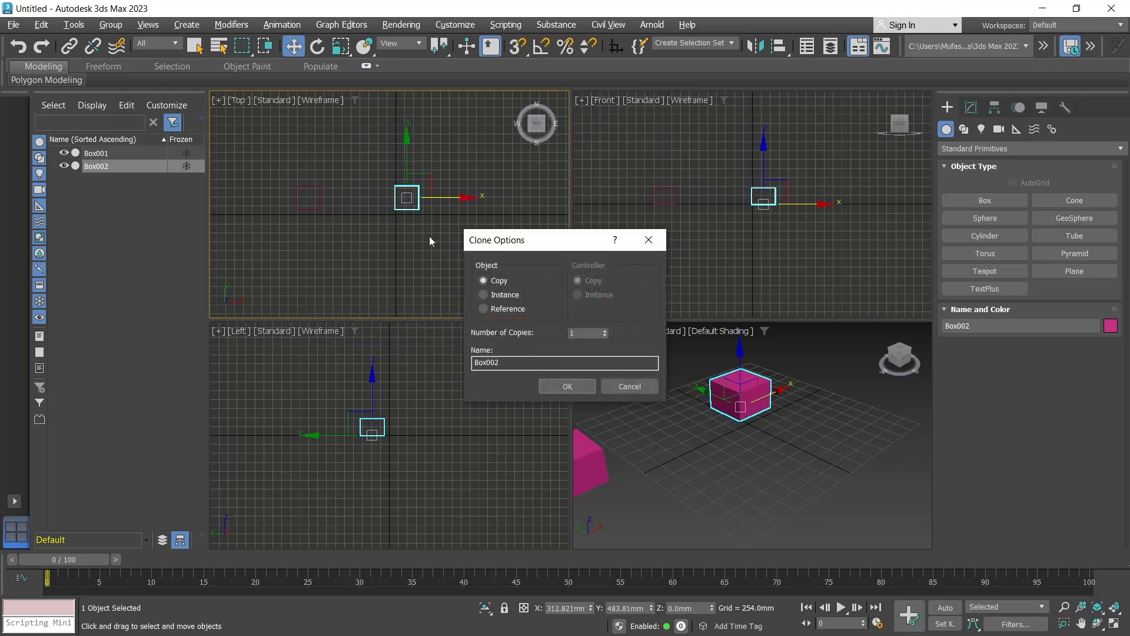
click(558, 387)
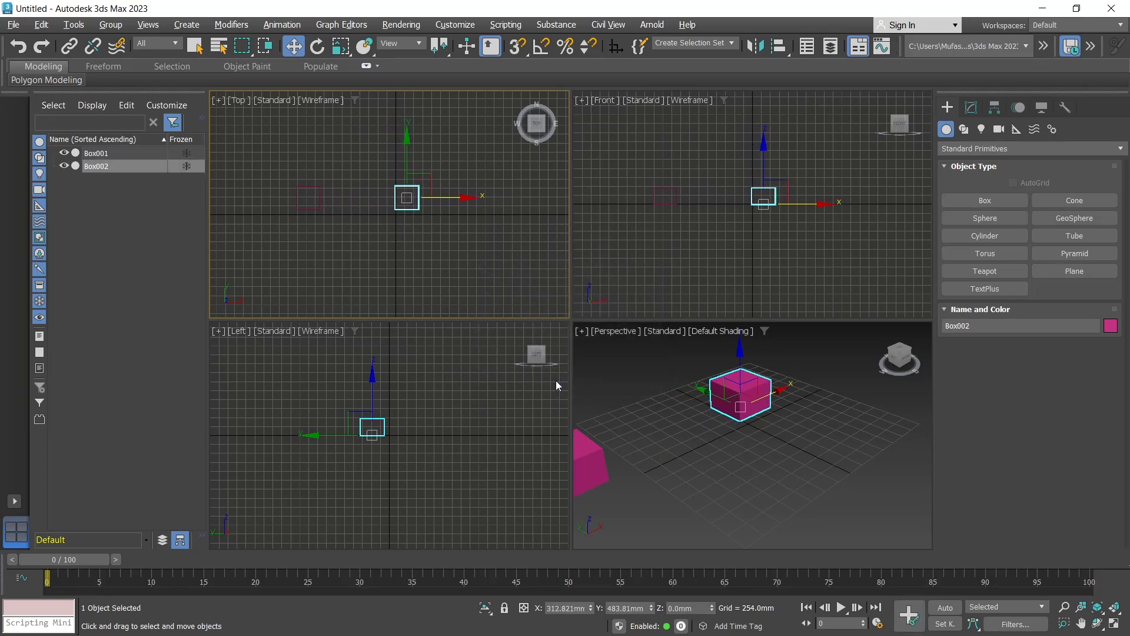
click(407, 414)
scroll(369, 423, up, 5)
Step: Create a cylinder with its round base drawn inside the box side
scroll(401, 413, up, 2)
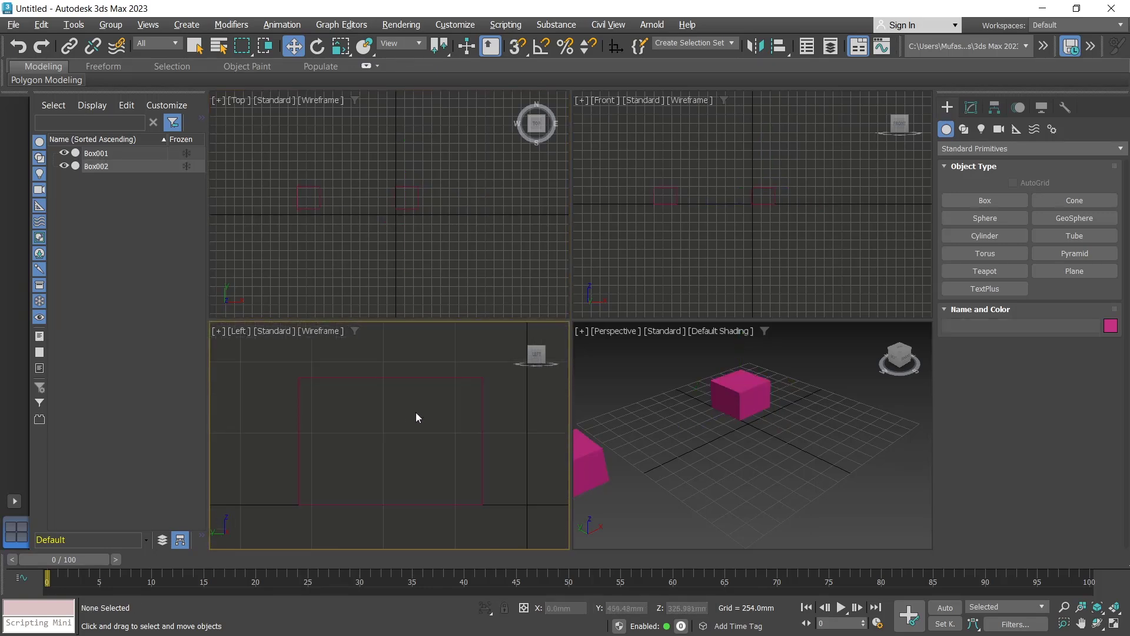
click(995, 237)
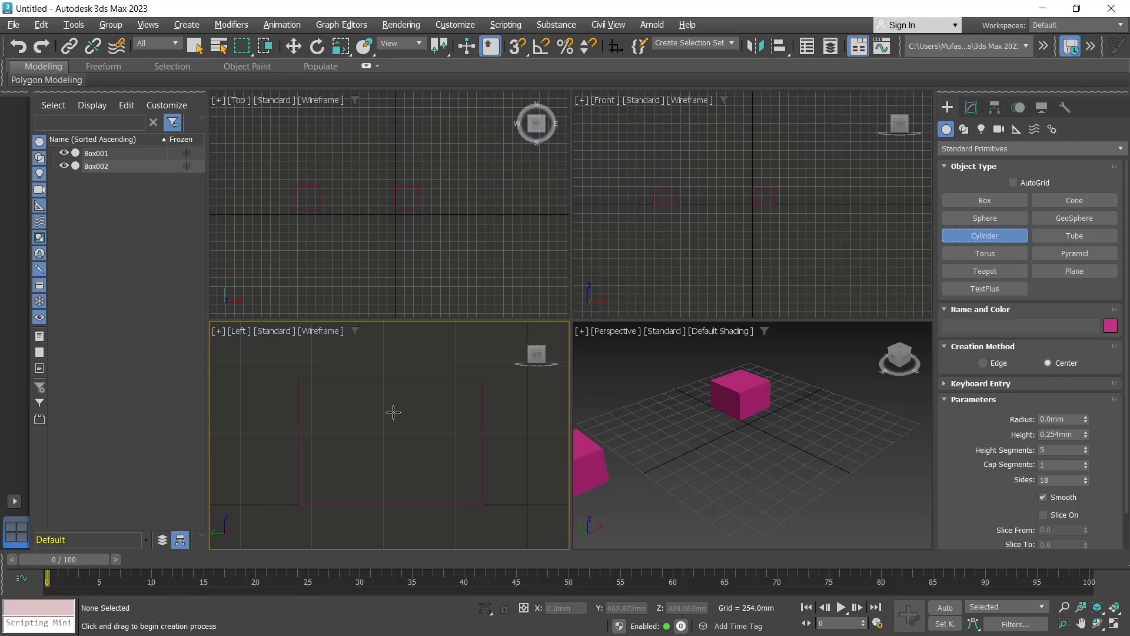
drag(390, 409, 395, 437)
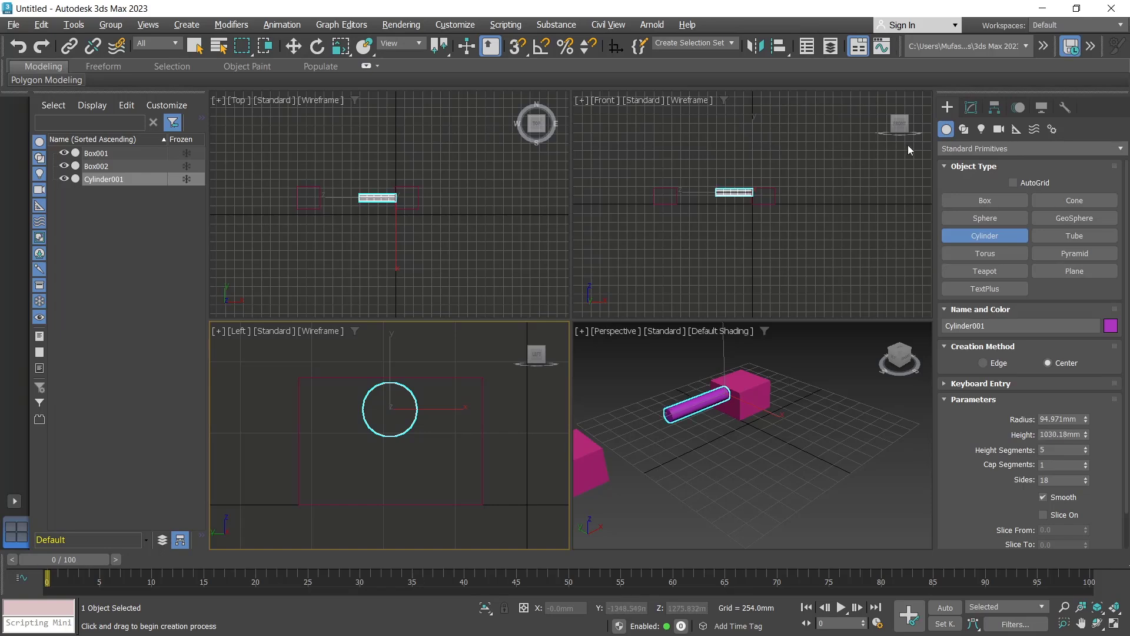
middle_drag(760, 407, 832, 413)
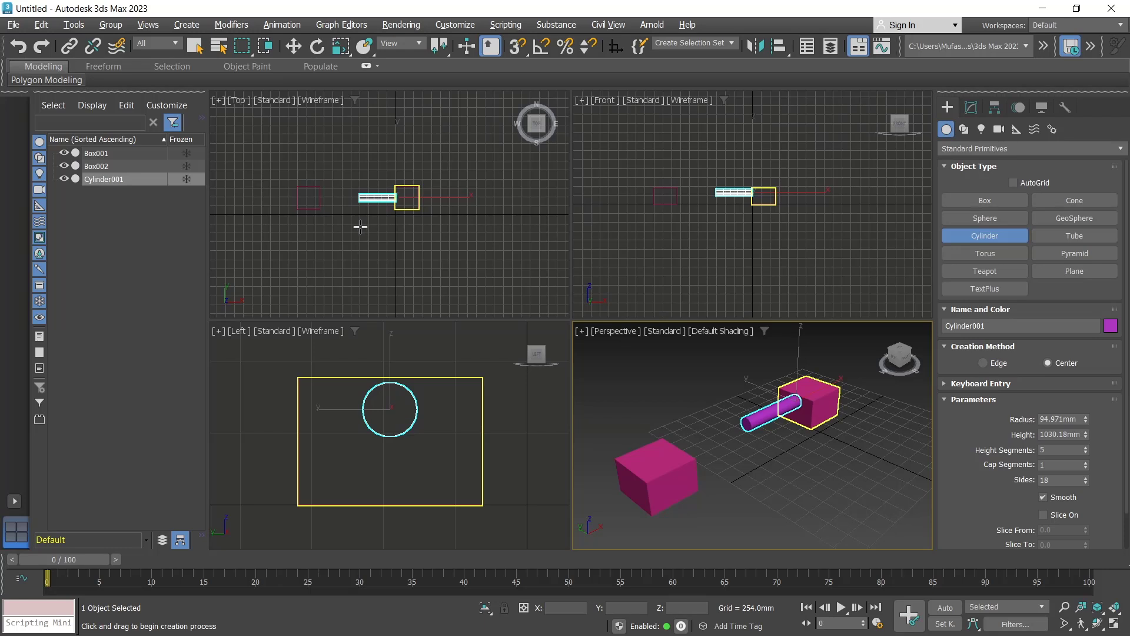
scroll(351, 202, up, 4)
scroll(365, 206, up, 1)
scroll(388, 216, up, 2)
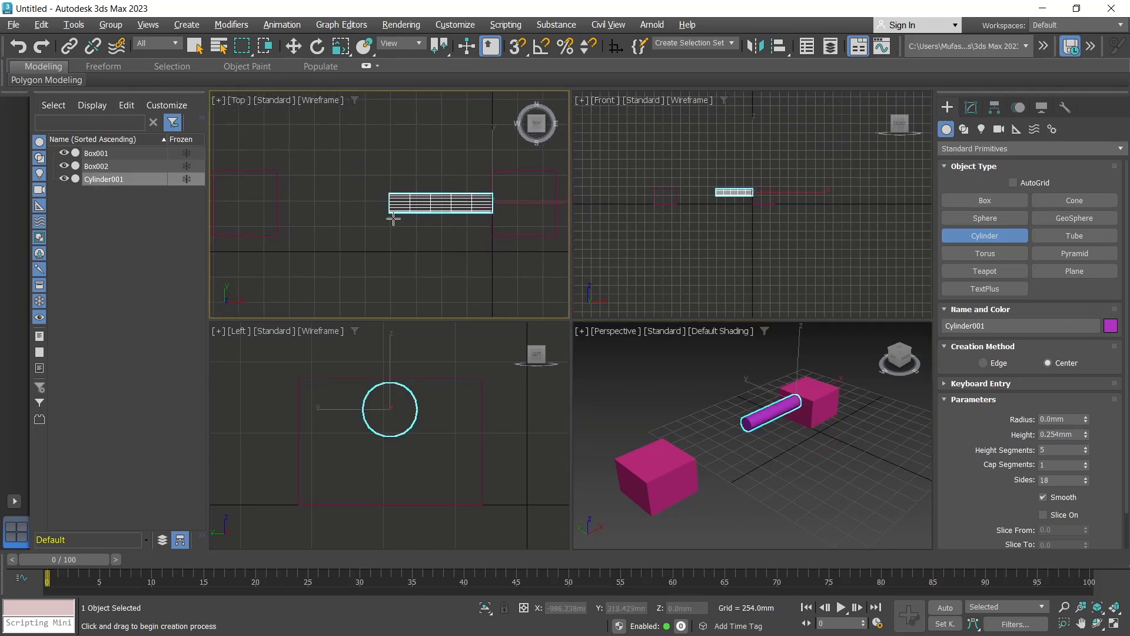
scroll(393, 219, down, 2)
scroll(361, 217, up, 2)
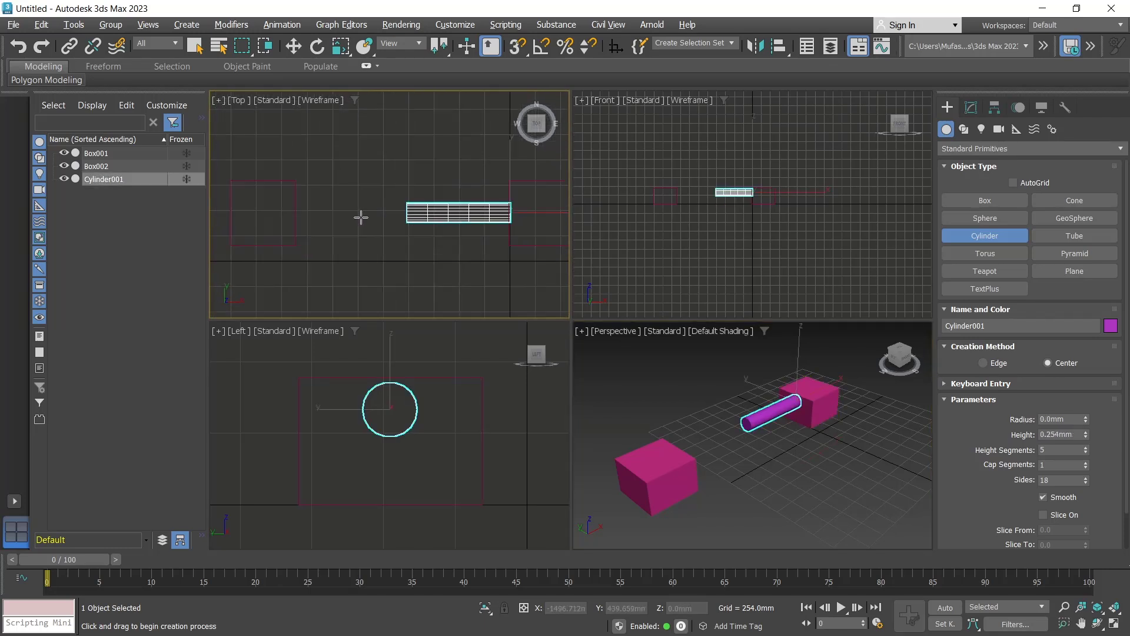
scroll(361, 217, down, 1)
scroll(365, 218, up, 1)
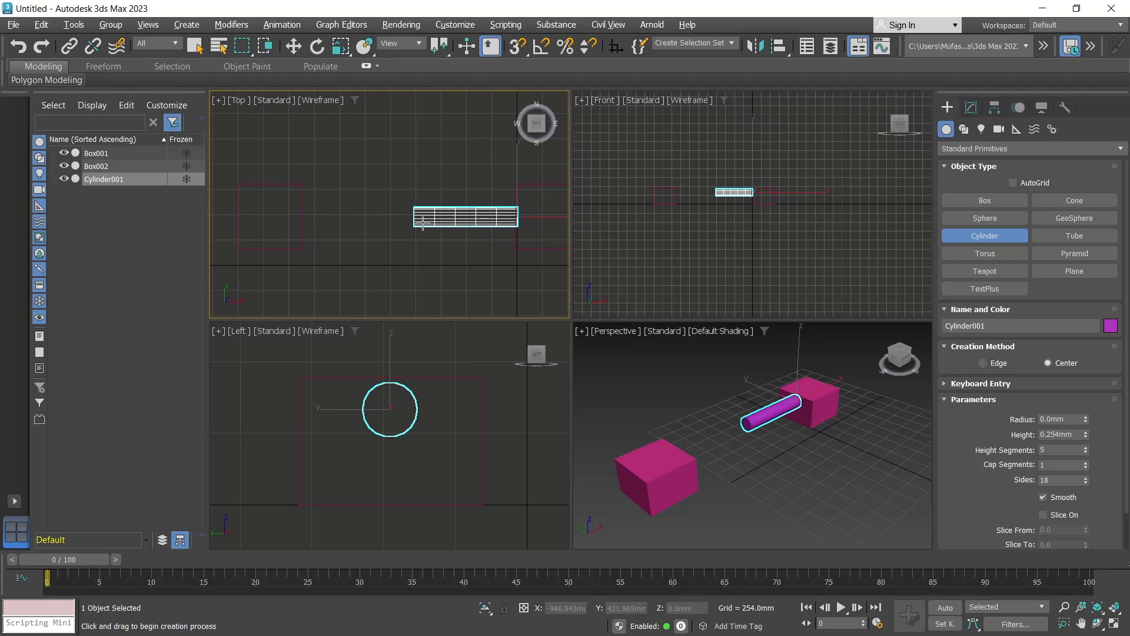
Step: Non-uniformly scale the cylinder to stretch it longer along X
click(340, 47)
middle_drag(506, 219, 445, 221)
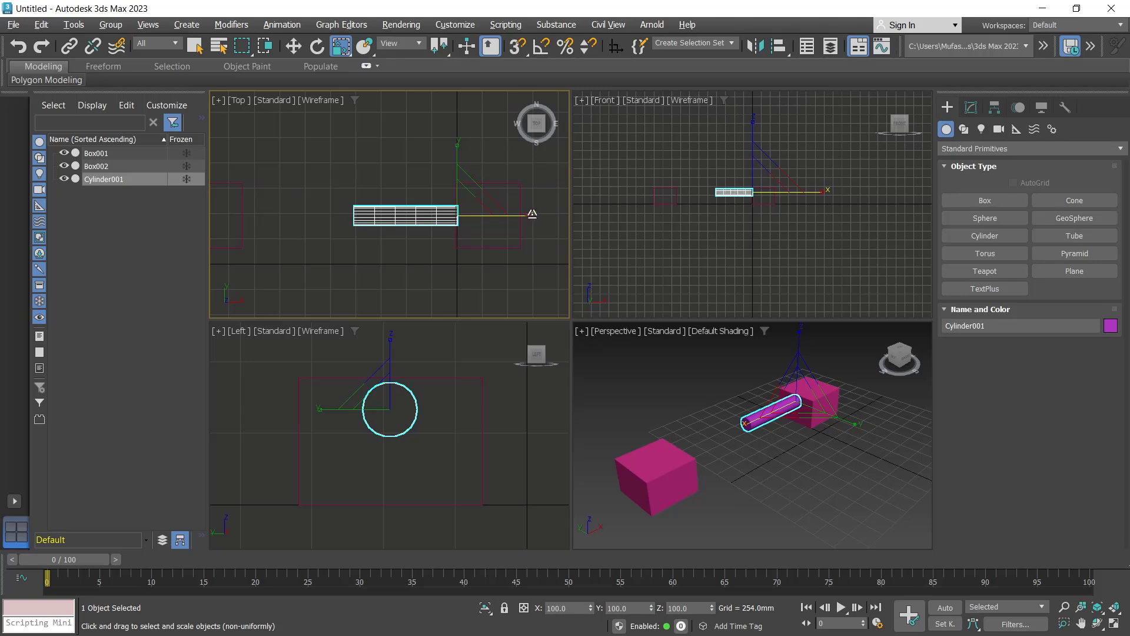
drag(533, 214, 576, 218)
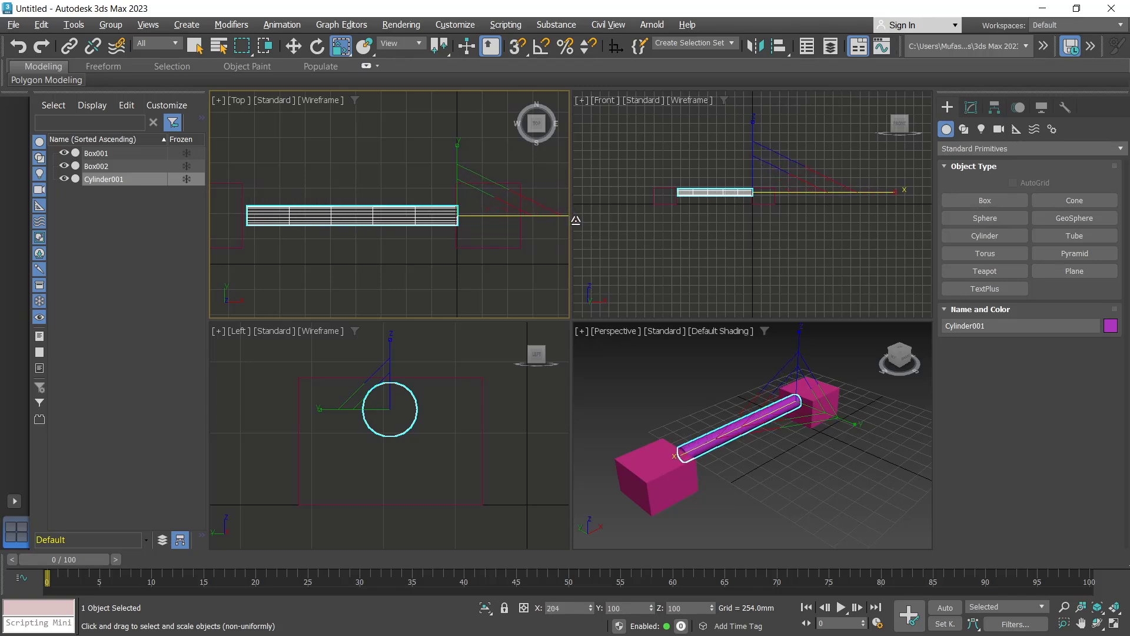
Step: Nudge the cylinder along X so it joins both boxes, then deselect and recentre
click(293, 46)
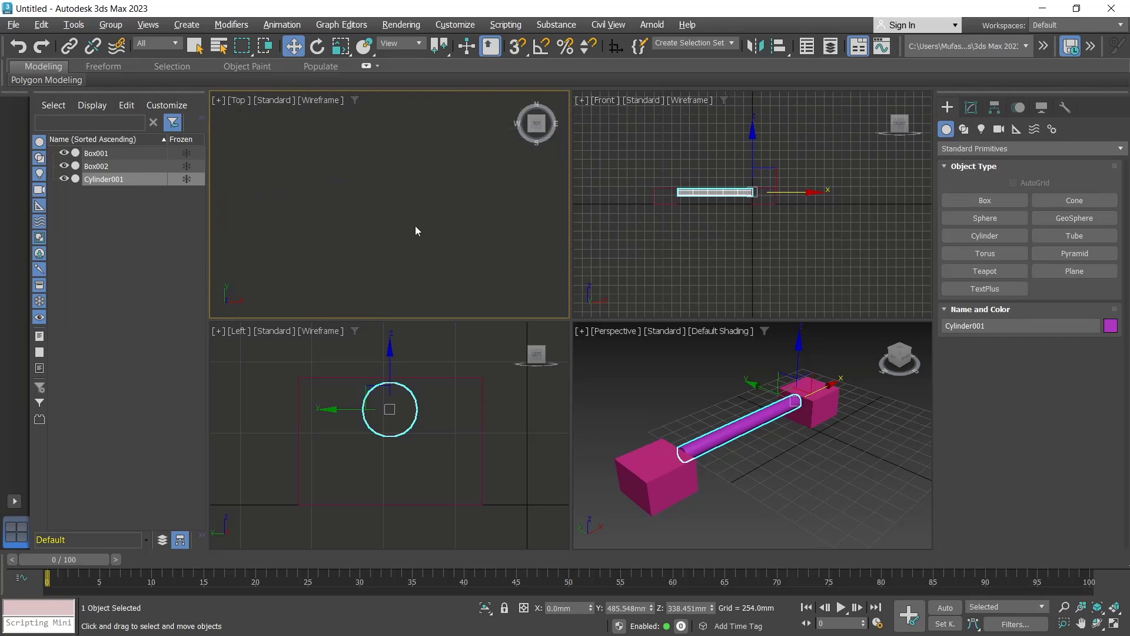
middle_drag(368, 222, 478, 218)
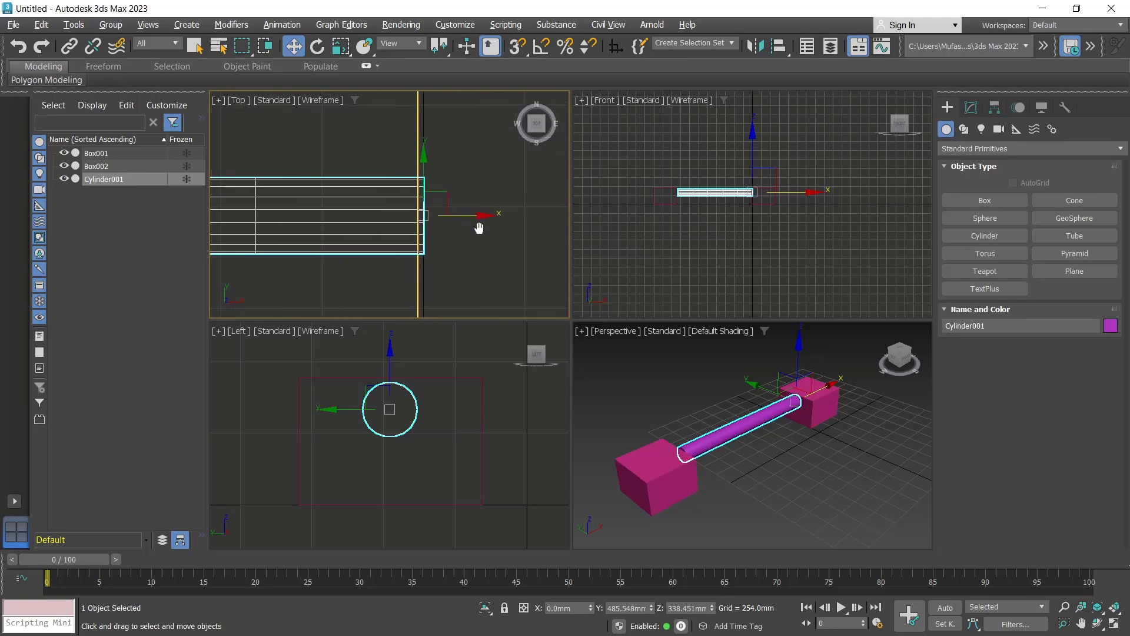
drag(476, 216, 467, 215)
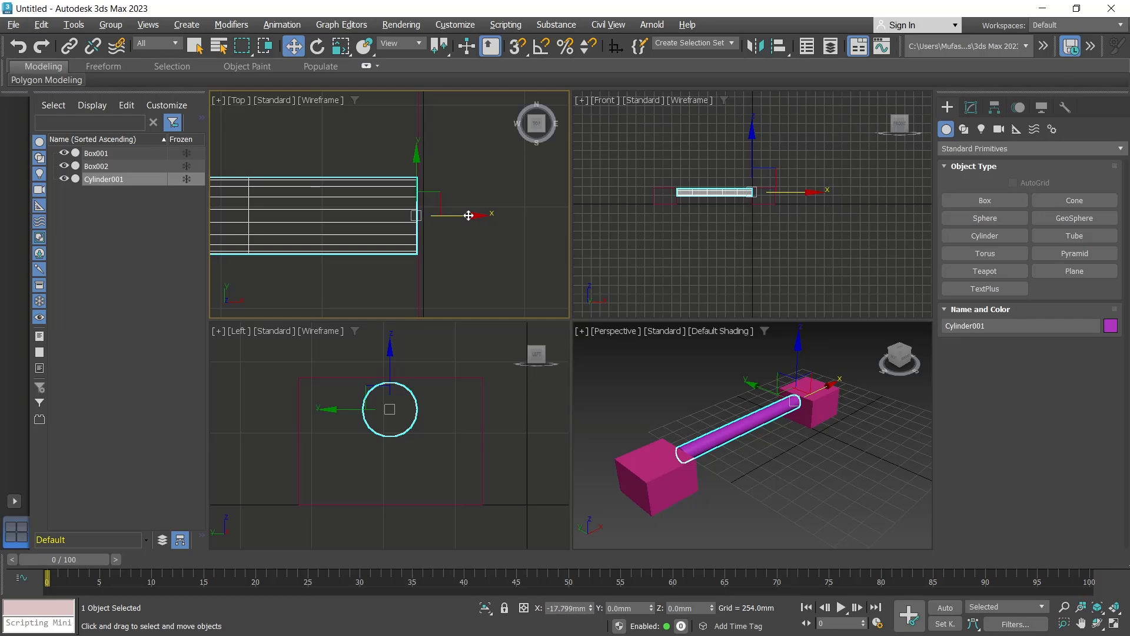
click(784, 460)
click(480, 243)
scroll(453, 235, down, 5)
scroll(453, 235, down, 3)
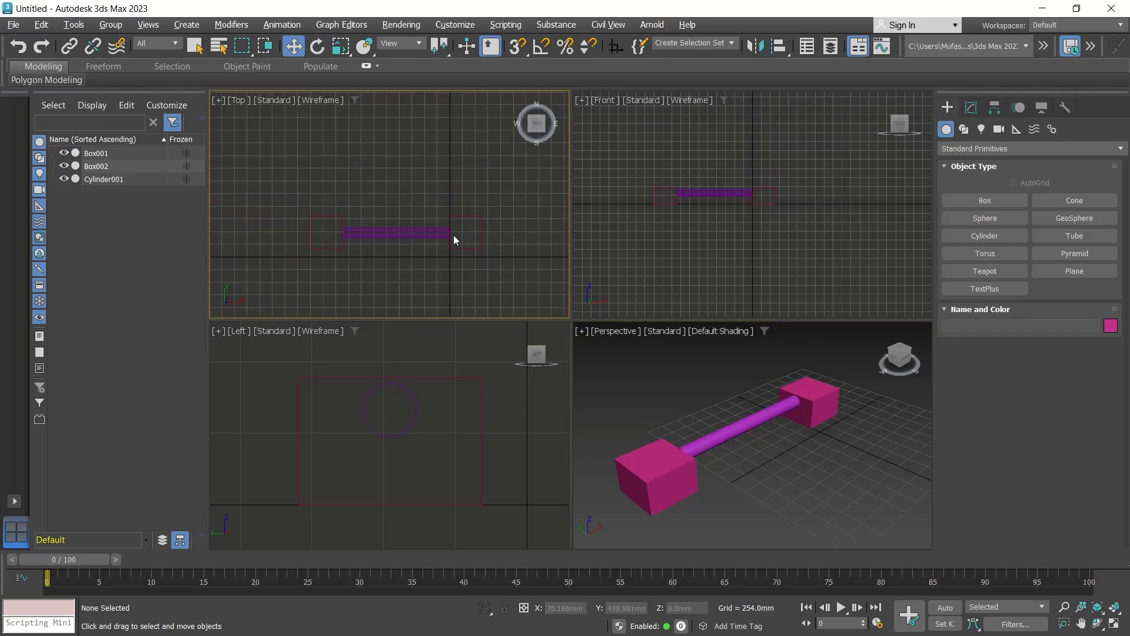
scroll(464, 194, down, 1)
mouse_move(464, 193)
middle_down()
mouse_move(465, 208)
mouse_move(457, 198)
middle_up()
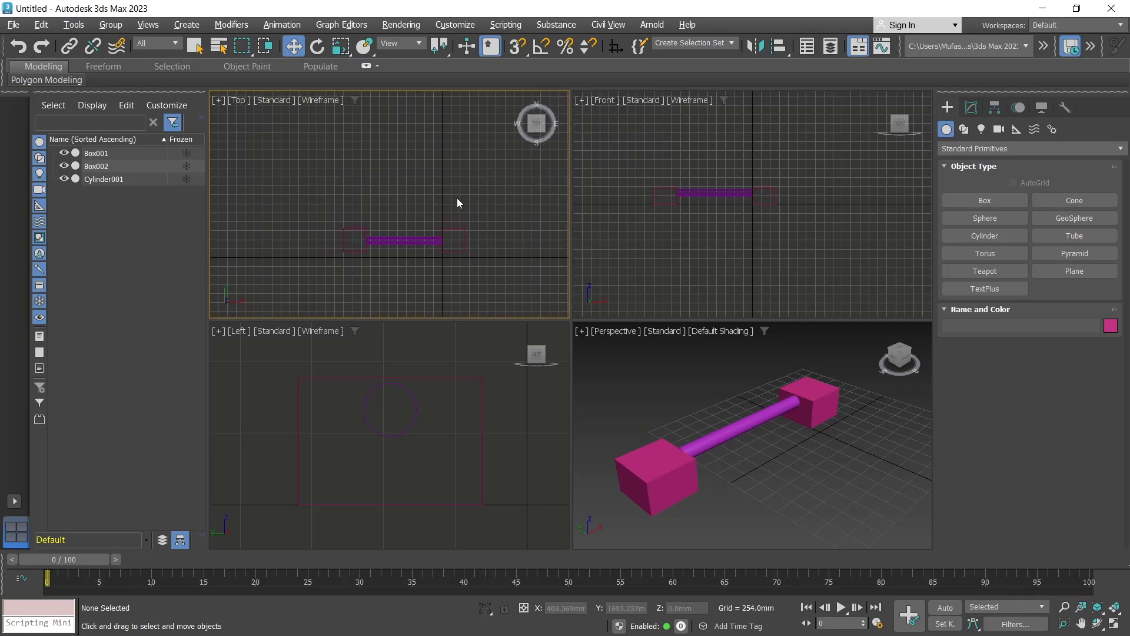
Step: Create flat slab Box003, 1317.964×1384.696×316.979 mm, in the Top viewport
click(986, 201)
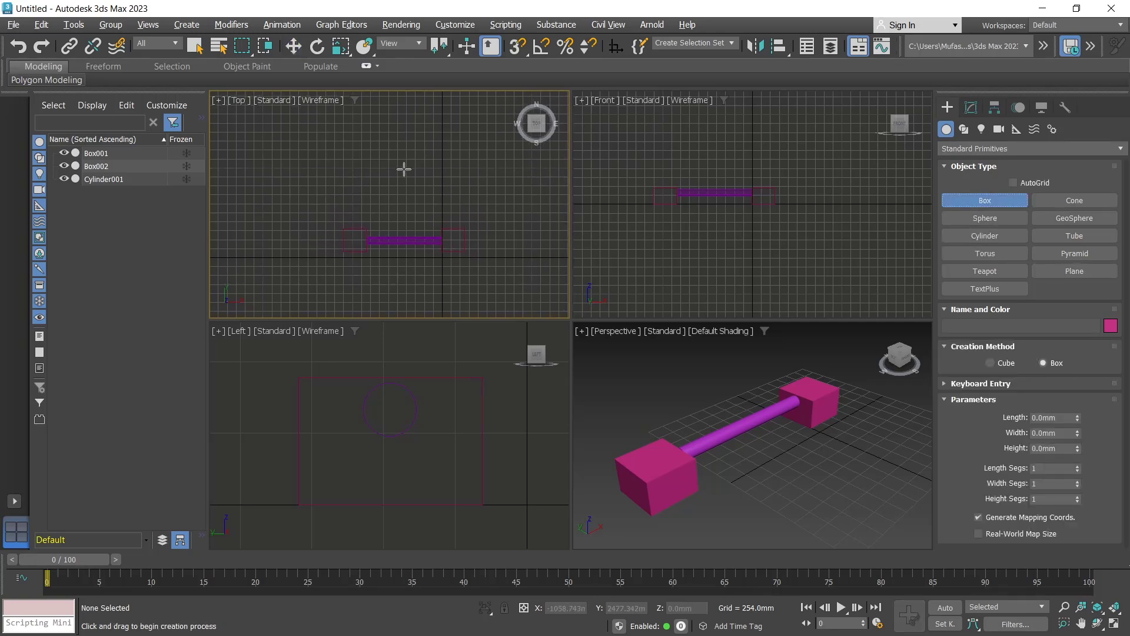
mouse_move(384, 151)
mouse_down()
mouse_move(398, 175)
mouse_move(432, 181)
mouse_move(432, 196)
mouse_up()
click(430, 189)
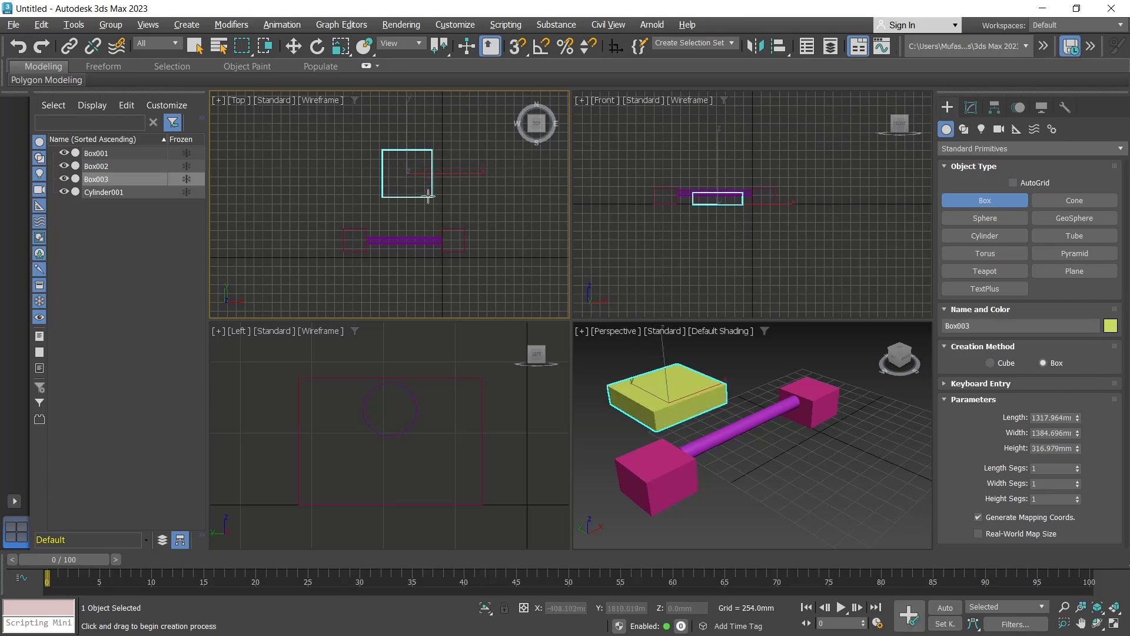
Step: Maximize the Perspective viewport and frame the scene in it
click(805, 446)
click(1114, 623)
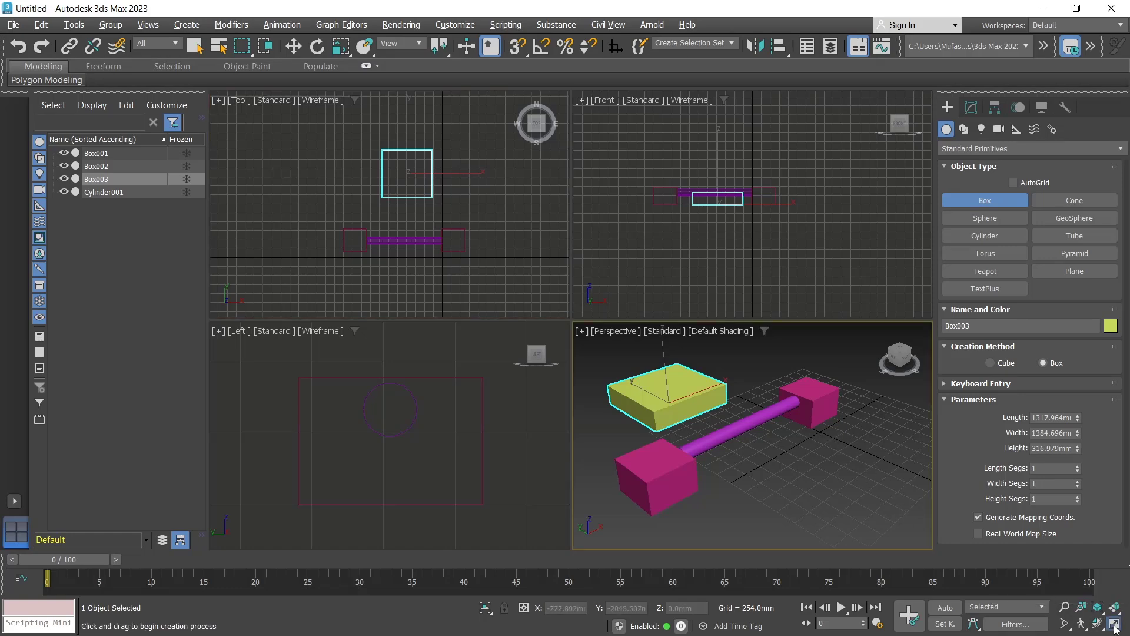
scroll(605, 357, down, 2)
scroll(631, 353, down, 4)
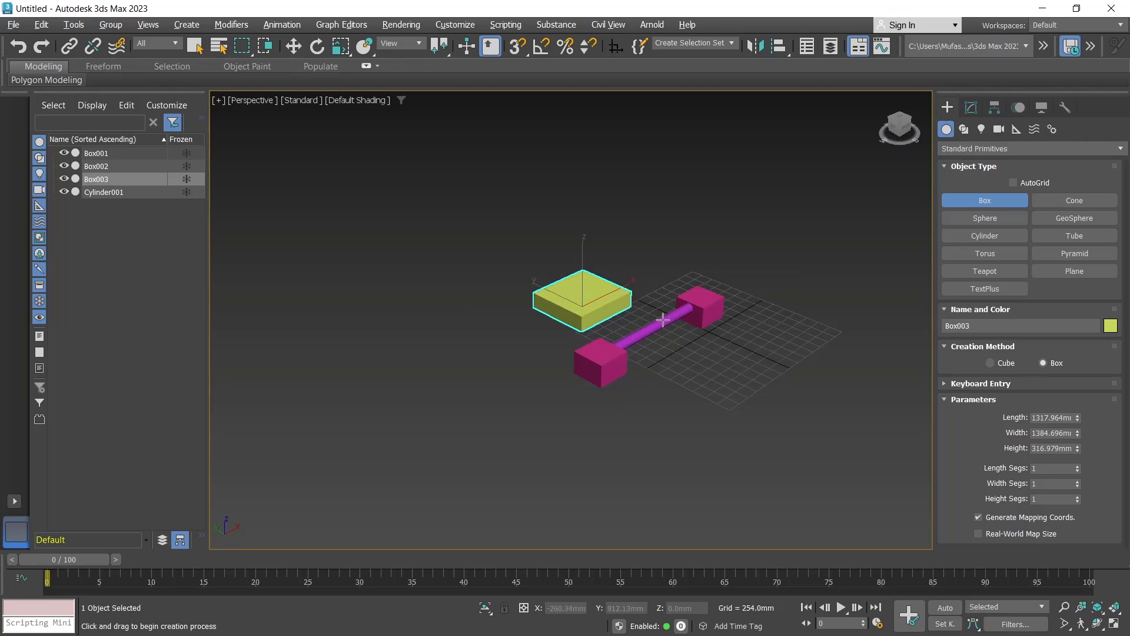
scroll(748, 329, up, 1)
scroll(650, 342, up, 2)
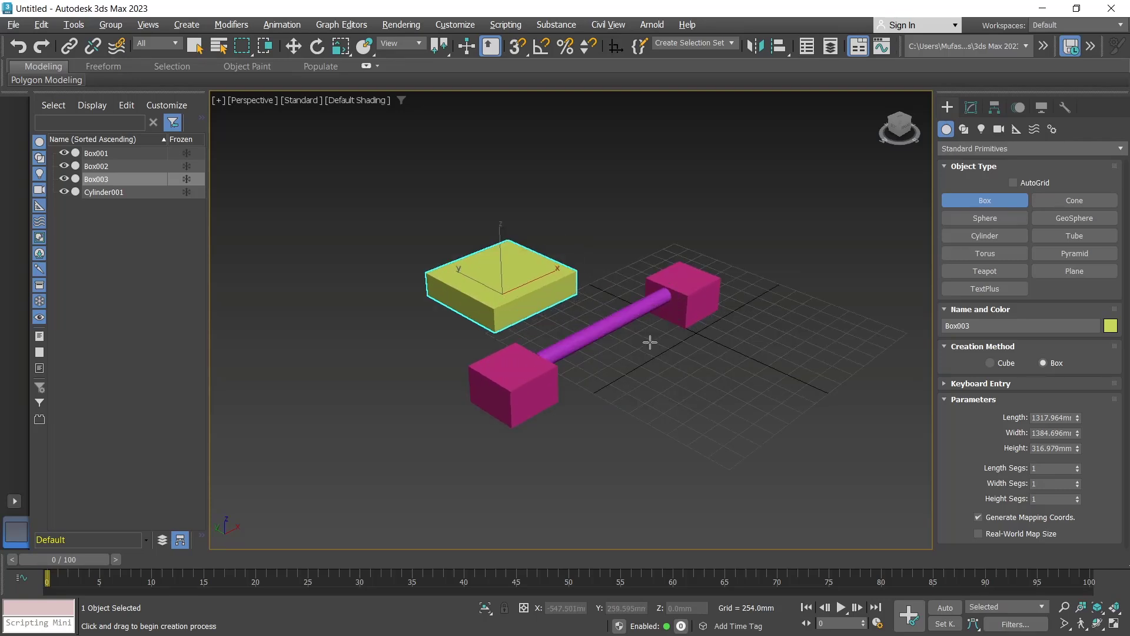
middle_drag(626, 235, 627, 247)
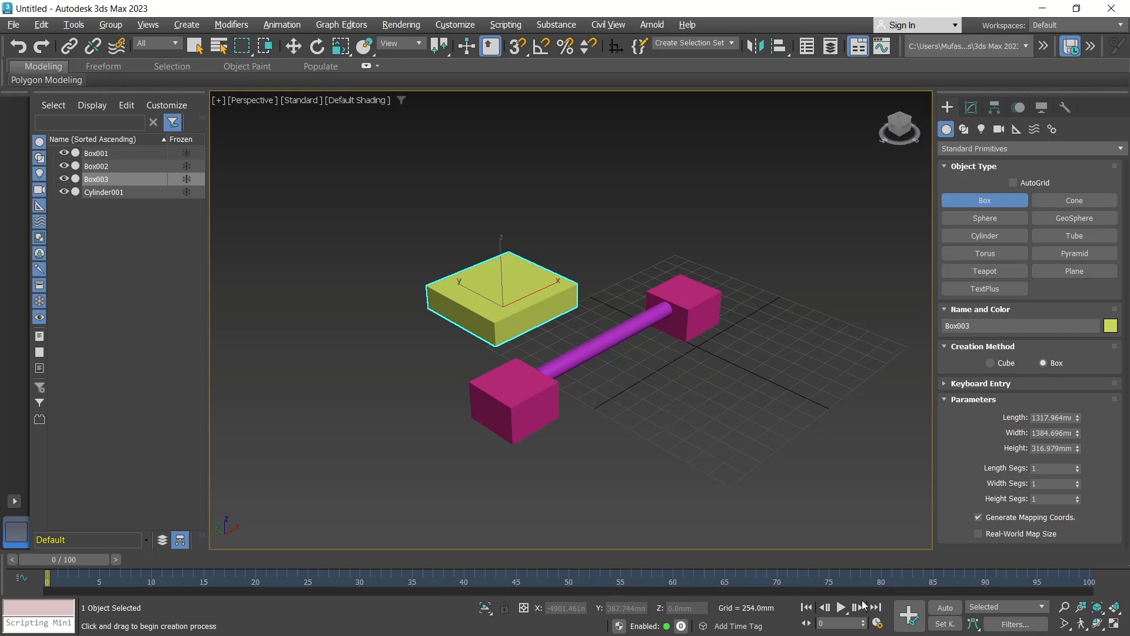
Step: Set the Time Configuration end time to 100 for a 0–100 frame range
click(877, 623)
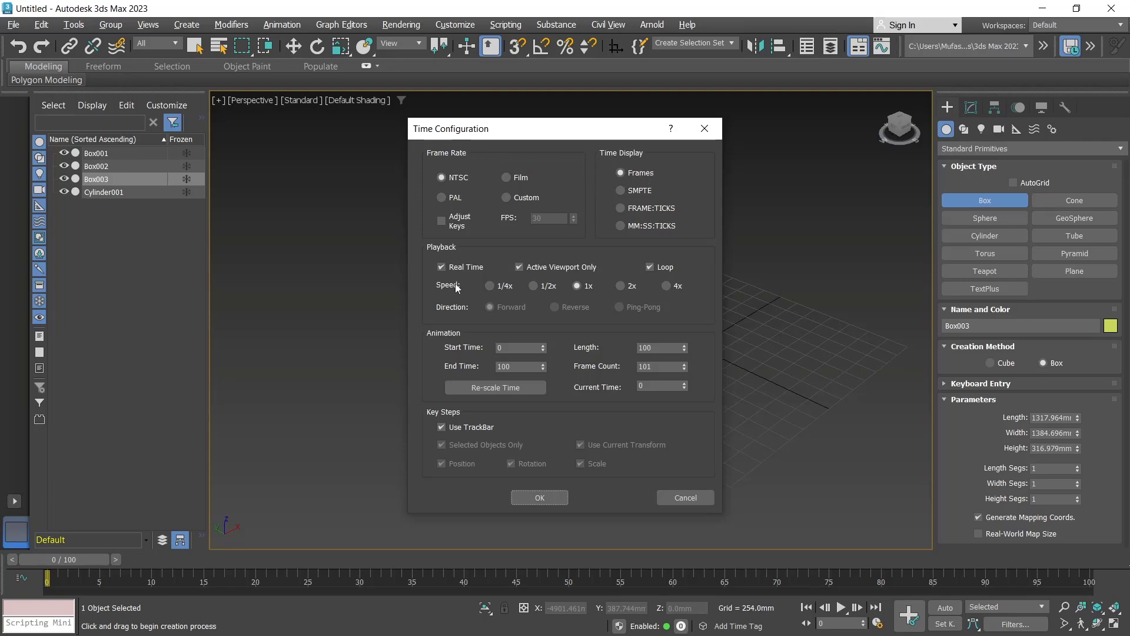
click(549, 292)
click(524, 366)
click(536, 498)
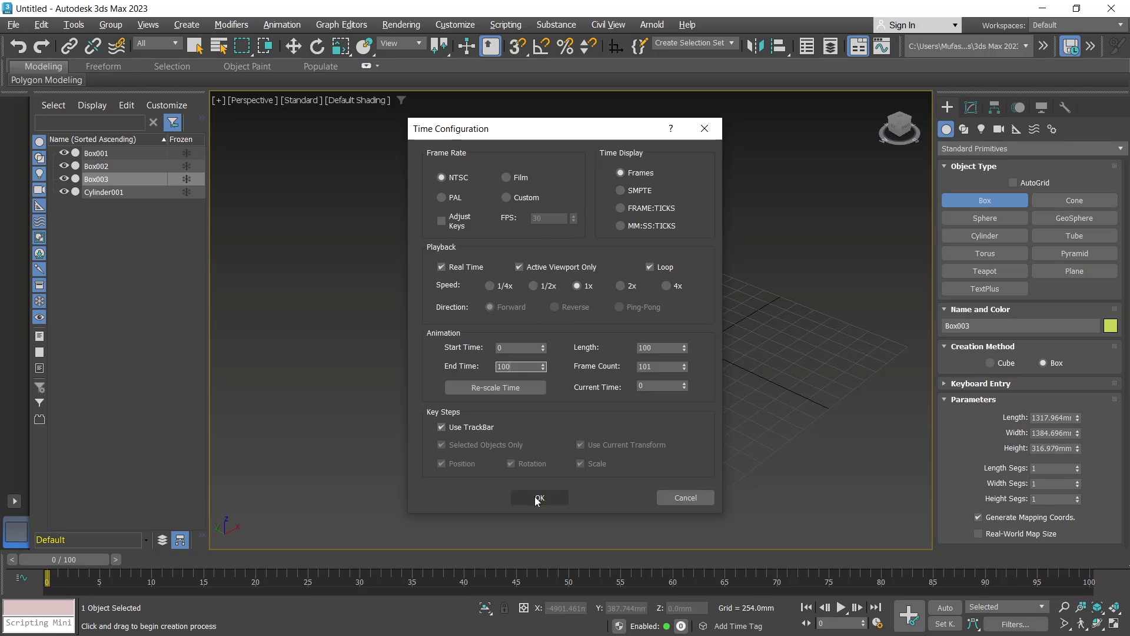
mouse_move(626, 394)
middle_down()
mouse_move(631, 383)
mouse_move(636, 397)
middle_up()
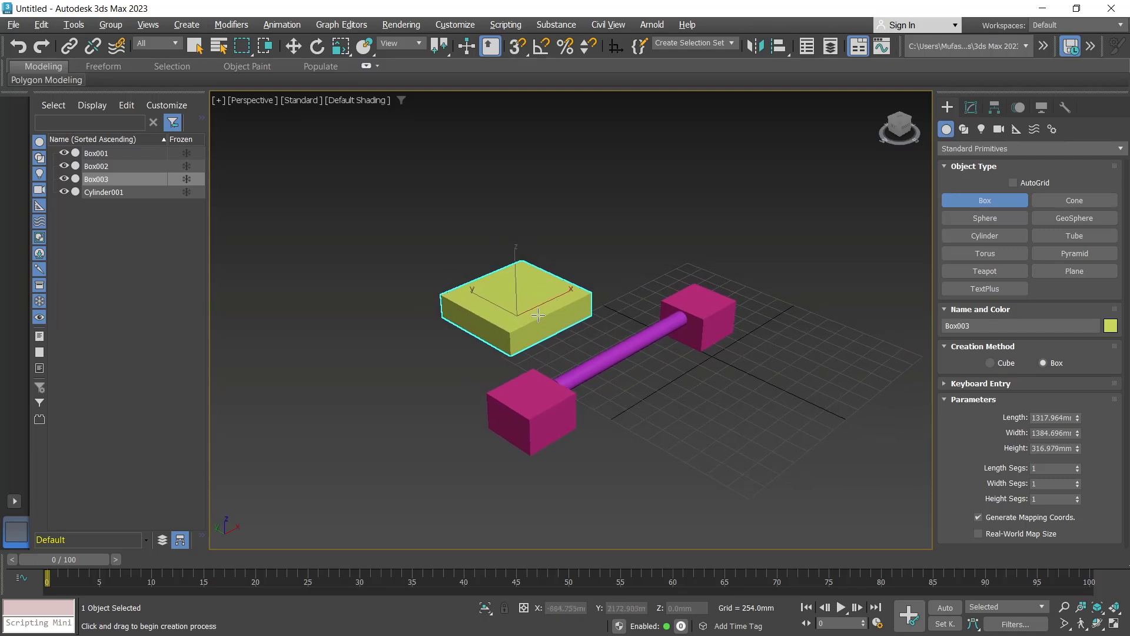
Step: With Auto Key on, key Box003 at frame 0 and move it onto the rod at frame 20
click(294, 46)
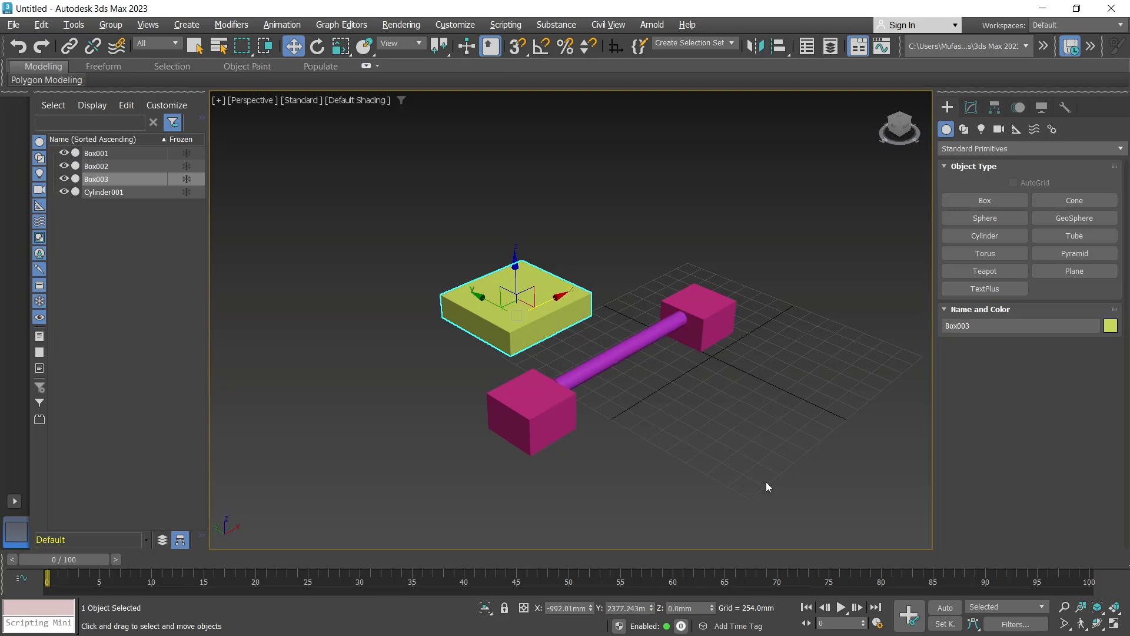
click(945, 609)
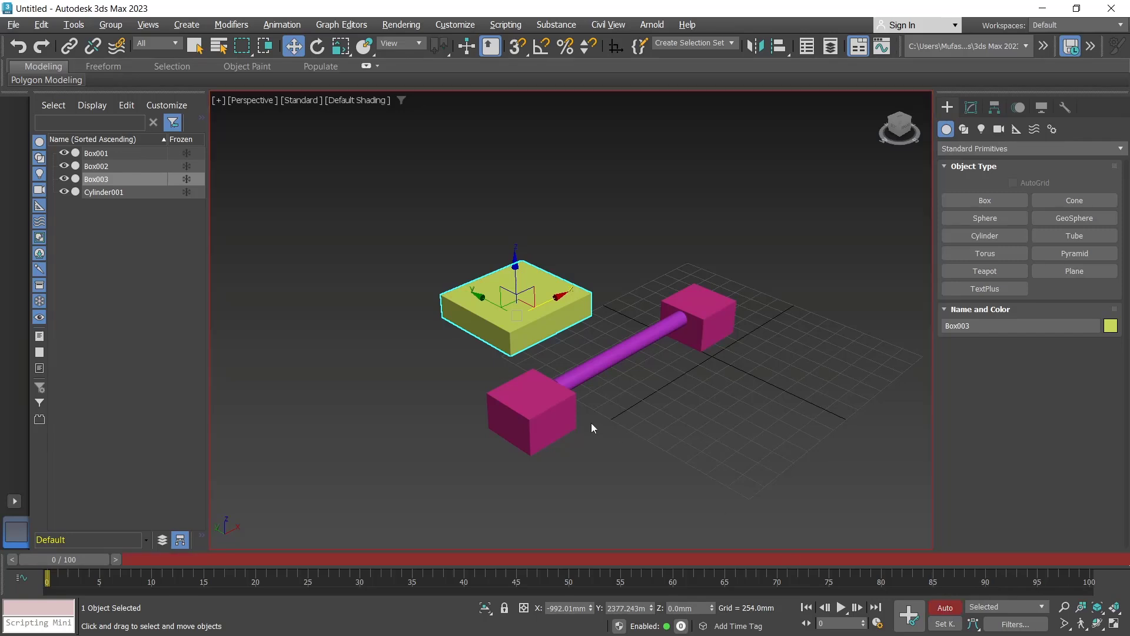
click(910, 615)
drag(69, 561, 132, 565)
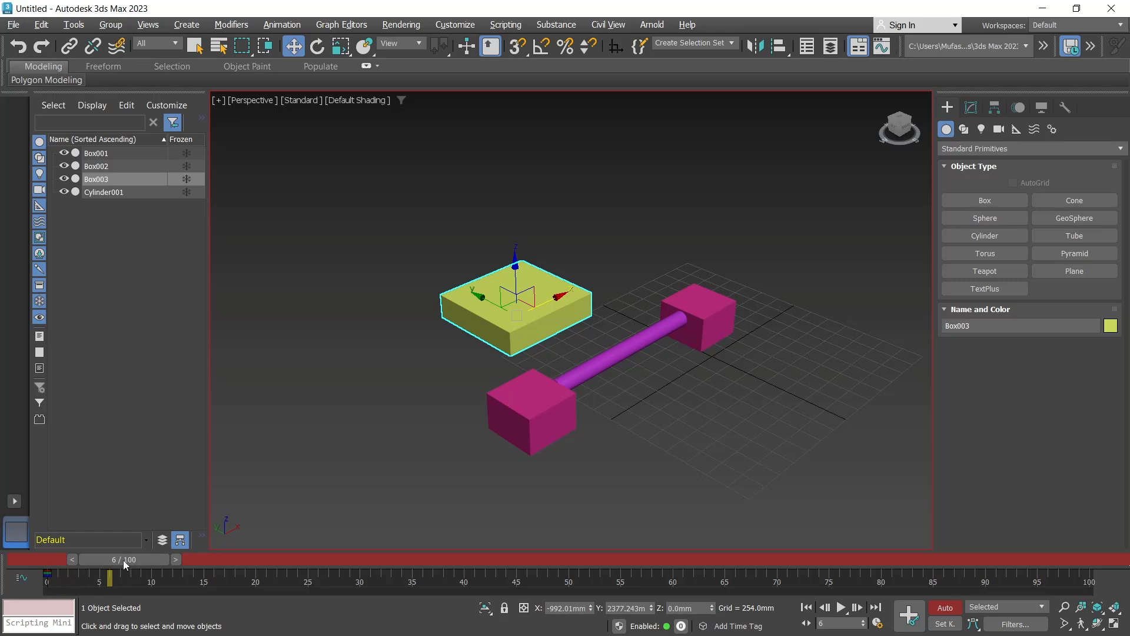
drag(123, 563, 263, 572)
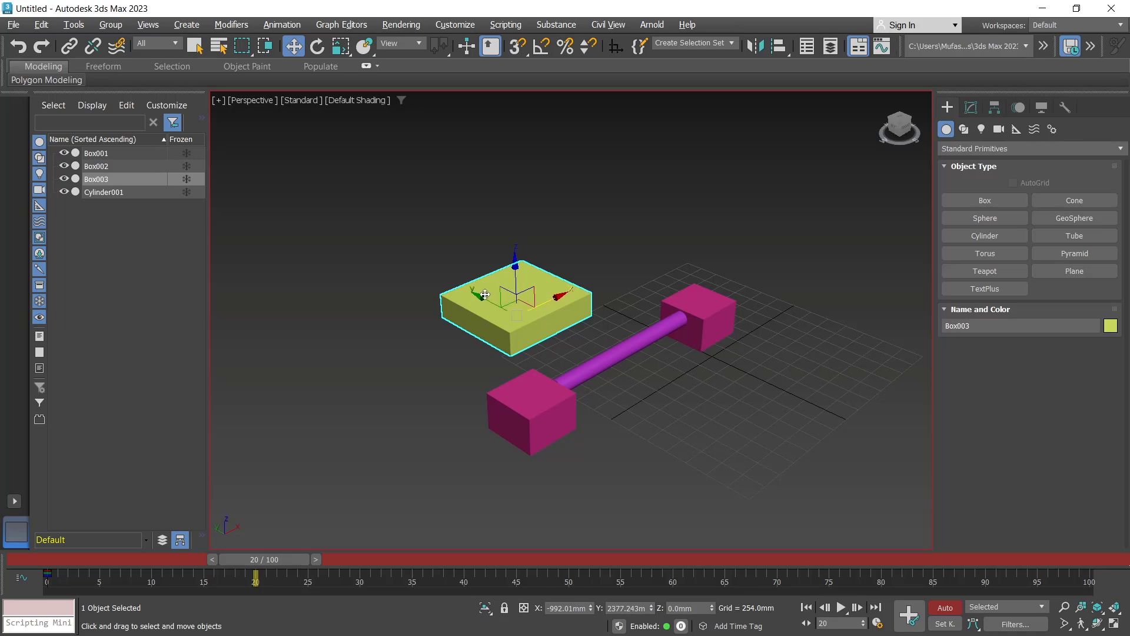
drag(483, 296, 535, 325)
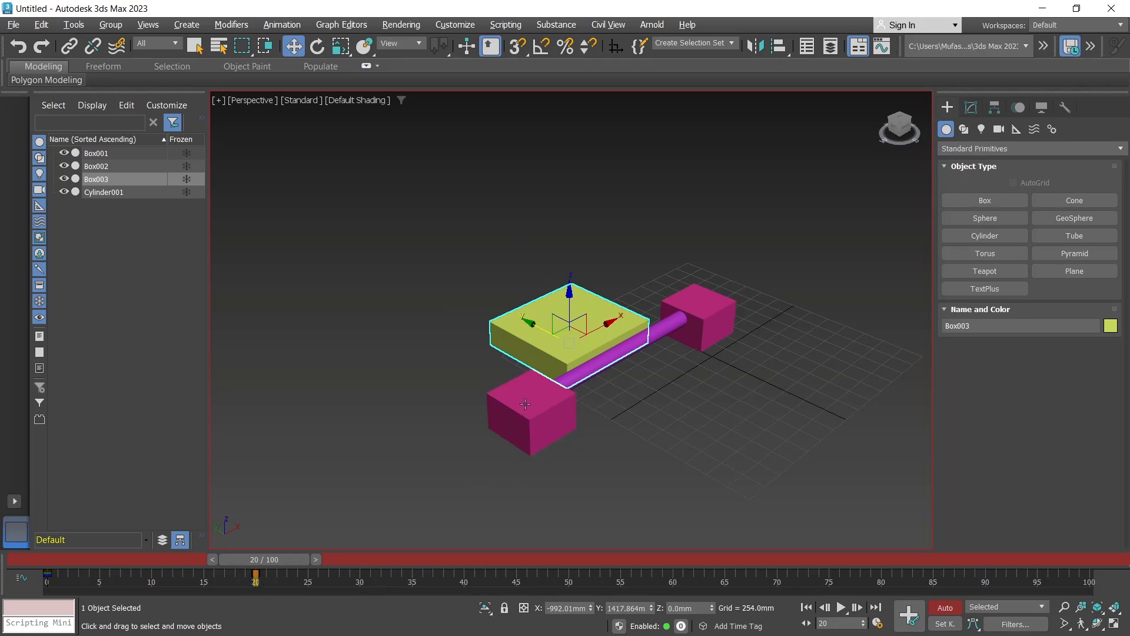
alt+middle_drag(524, 412, 554, 417)
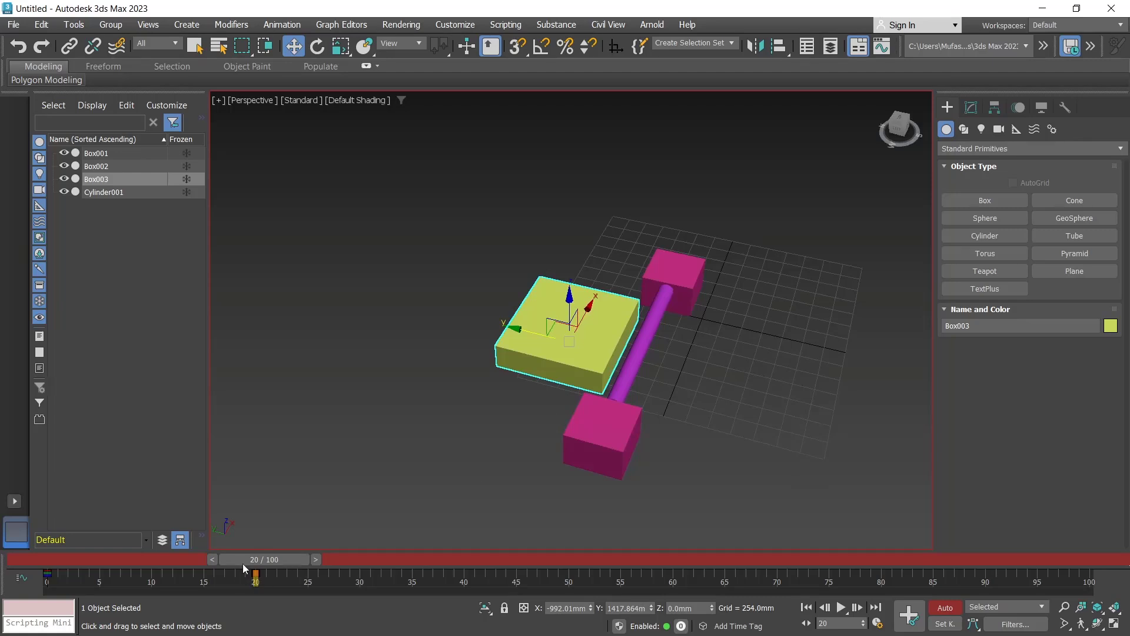
Step: Copy Box003's frame 20 key to frame 40 so the slab holds its position
mouse_move(270, 557)
mouse_down()
mouse_move(268, 576)
mouse_move(471, 575)
mouse_up()
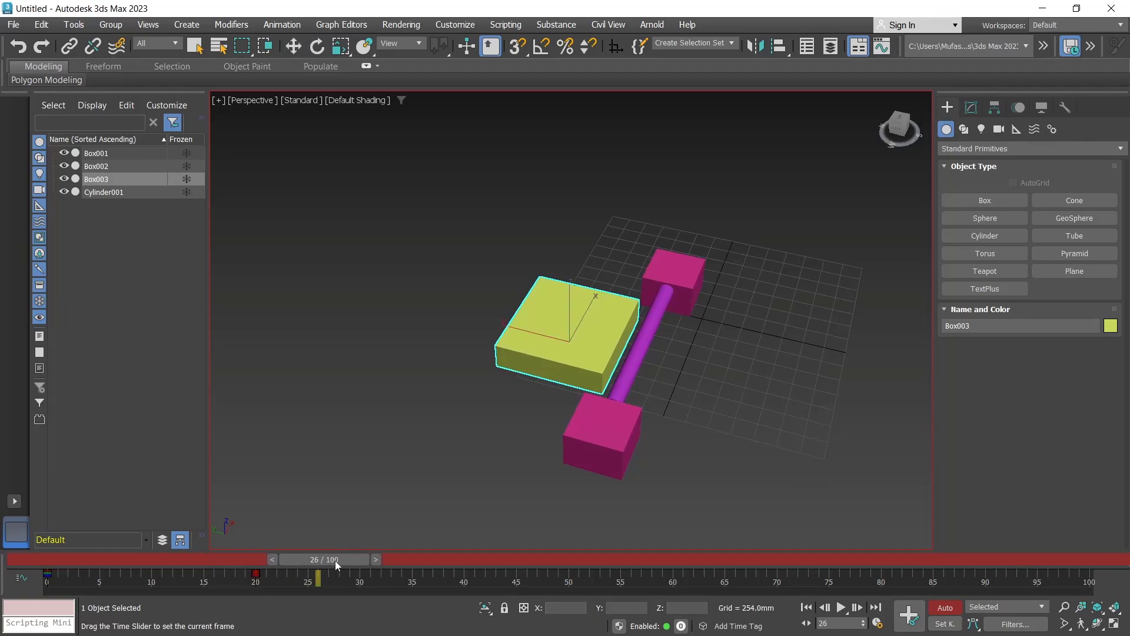
key(w)
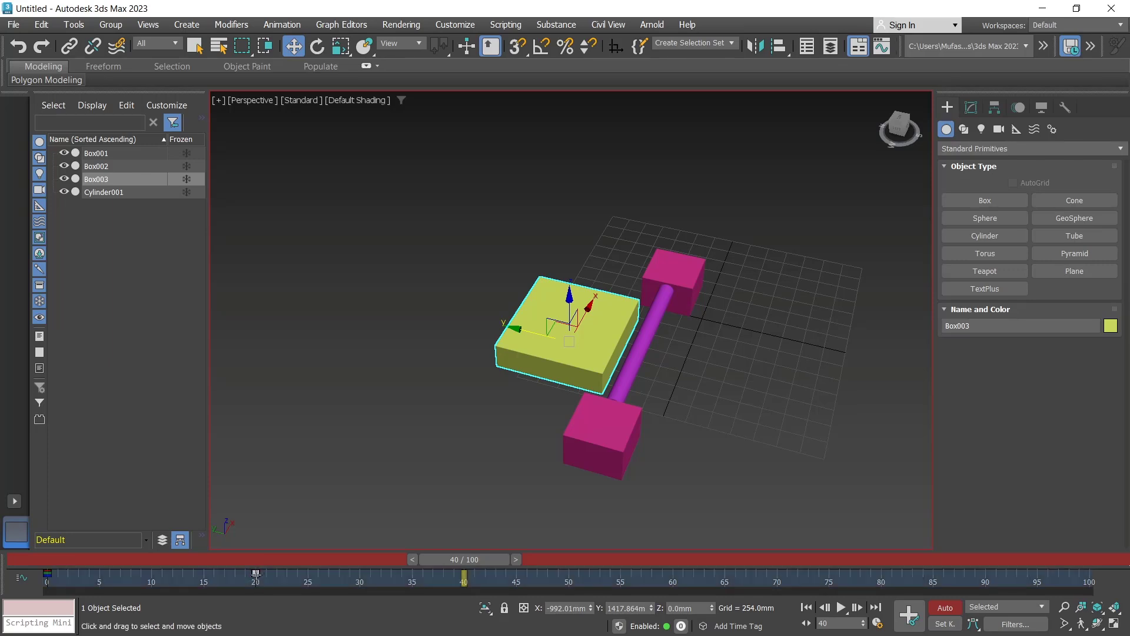
shift+drag(256, 573, 467, 602)
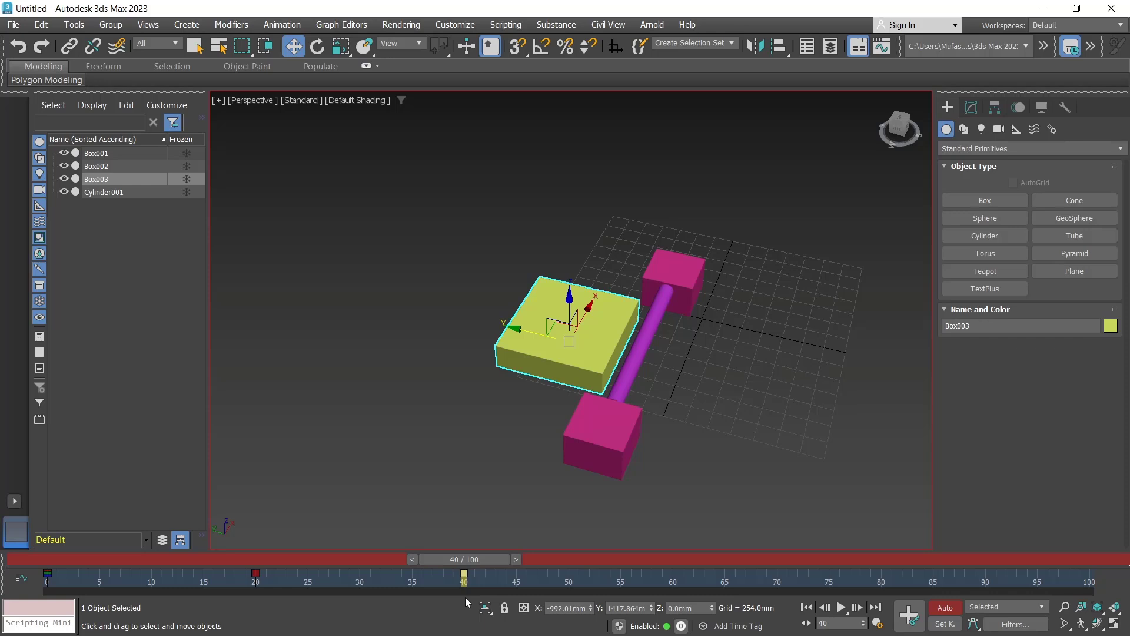
click(753, 391)
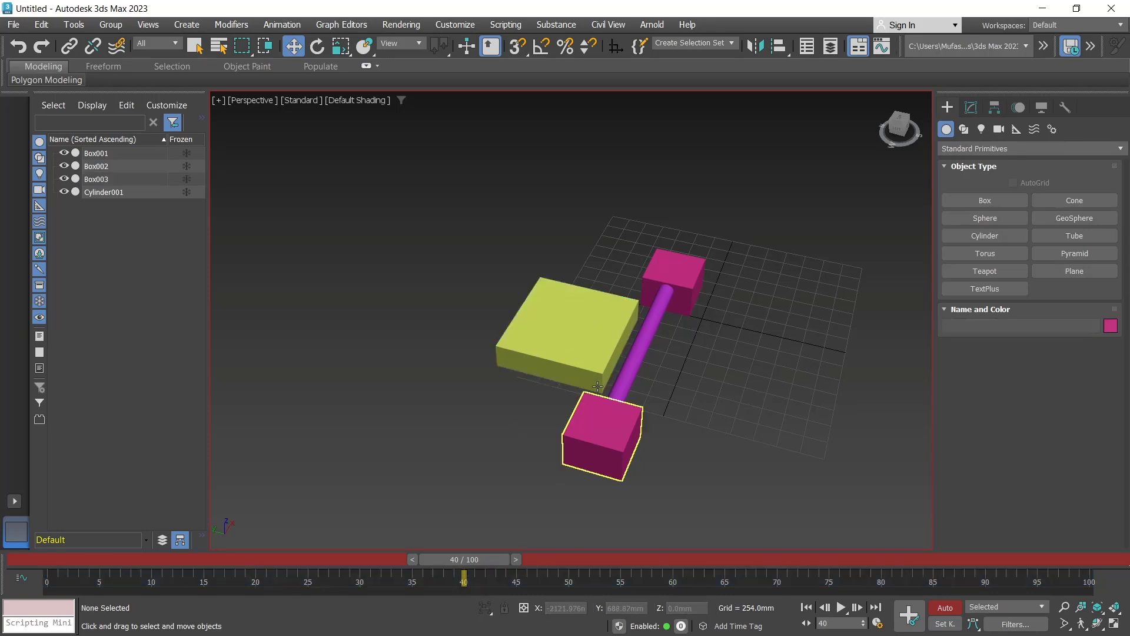
click(571, 351)
Step: Scrub the timeline from frame 0 to 39 to preview the slab's slide and hold
drag(464, 559, 372, 567)
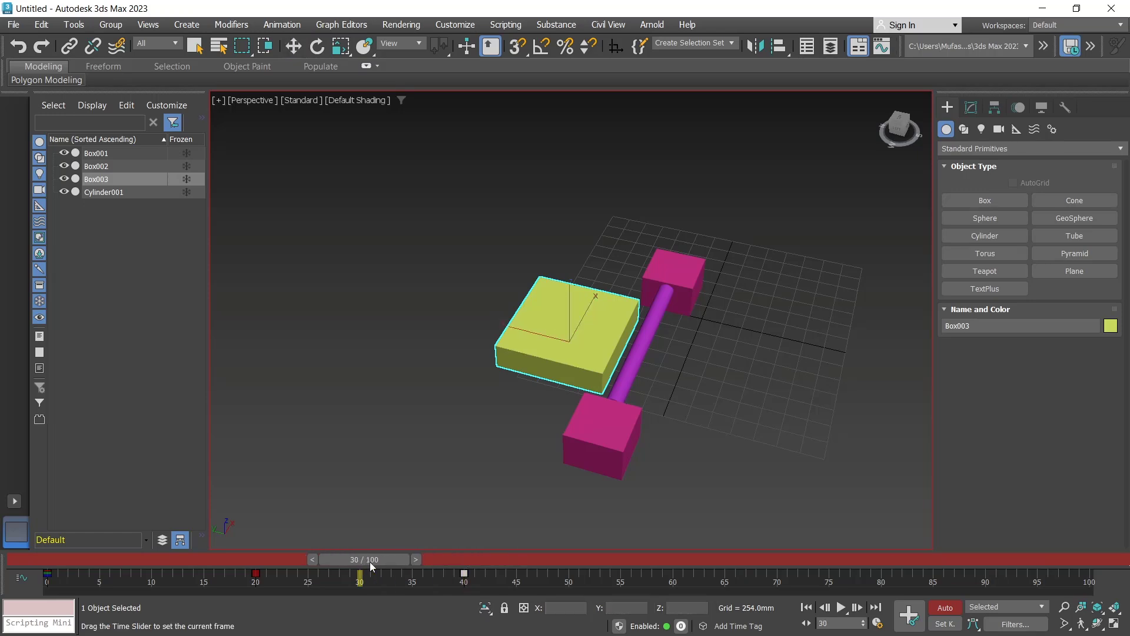
key(w)
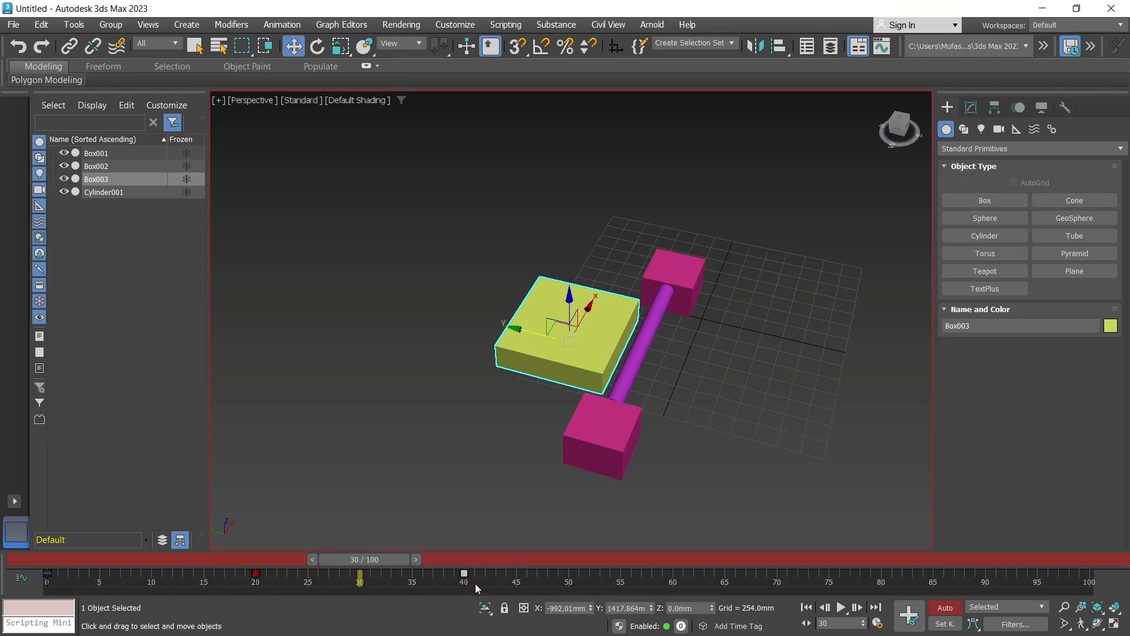
mouse_move(374, 560)
mouse_down()
mouse_move(83, 556)
mouse_move(265, 577)
mouse_up()
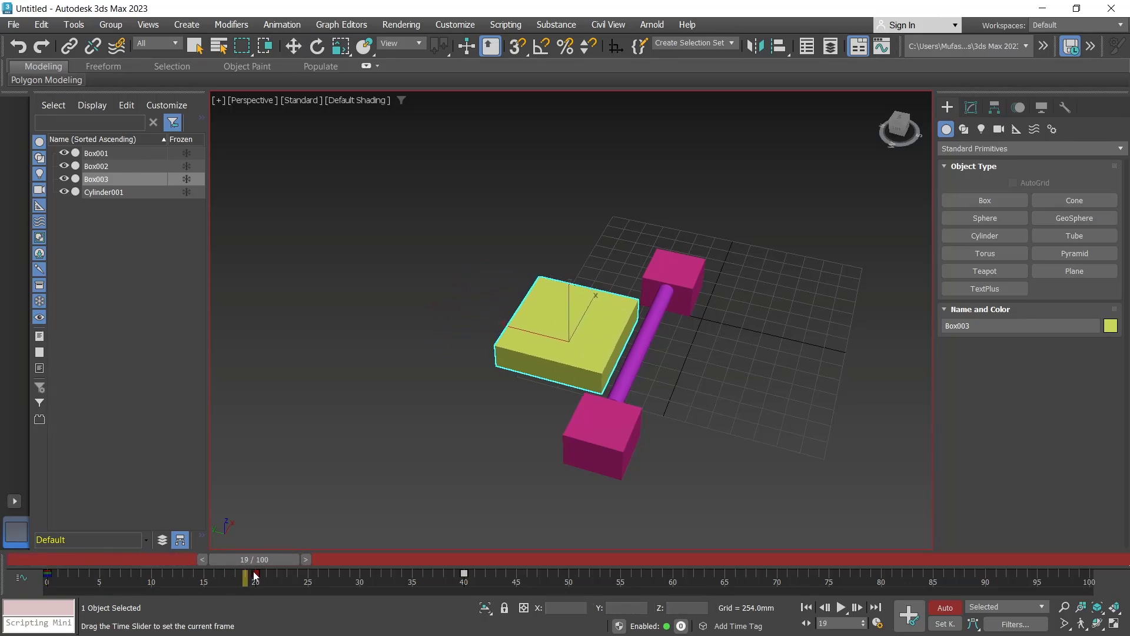
mouse_move(267, 561)
mouse_down()
mouse_move(436, 563)
mouse_move(461, 568)
mouse_move(310, 564)
mouse_move(465, 575)
mouse_up()
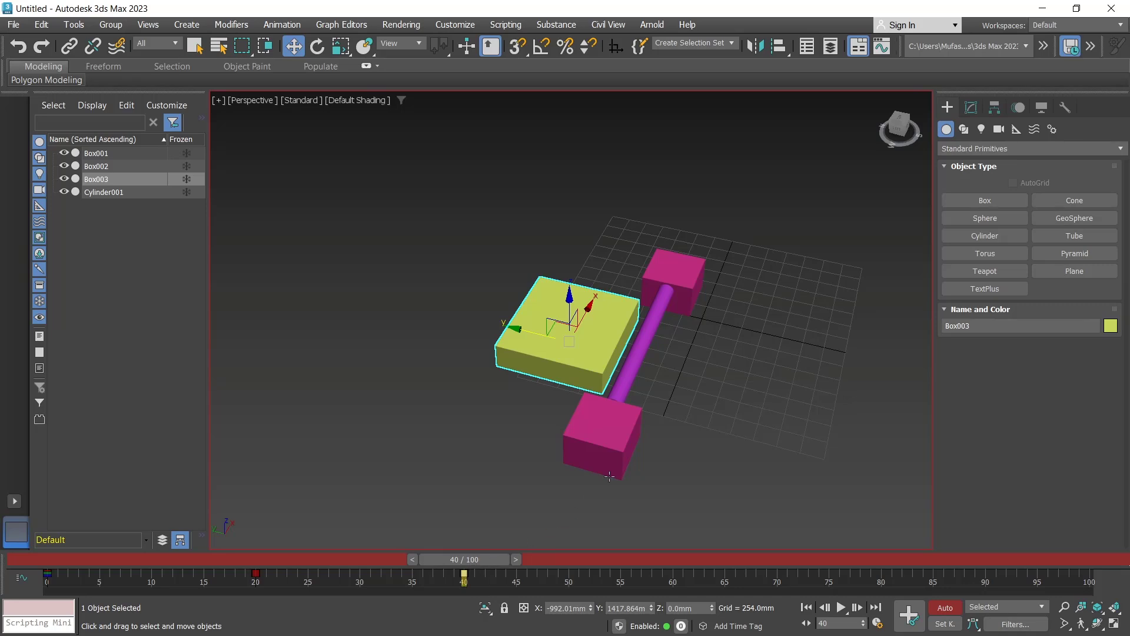
middle_drag(670, 416, 648, 392)
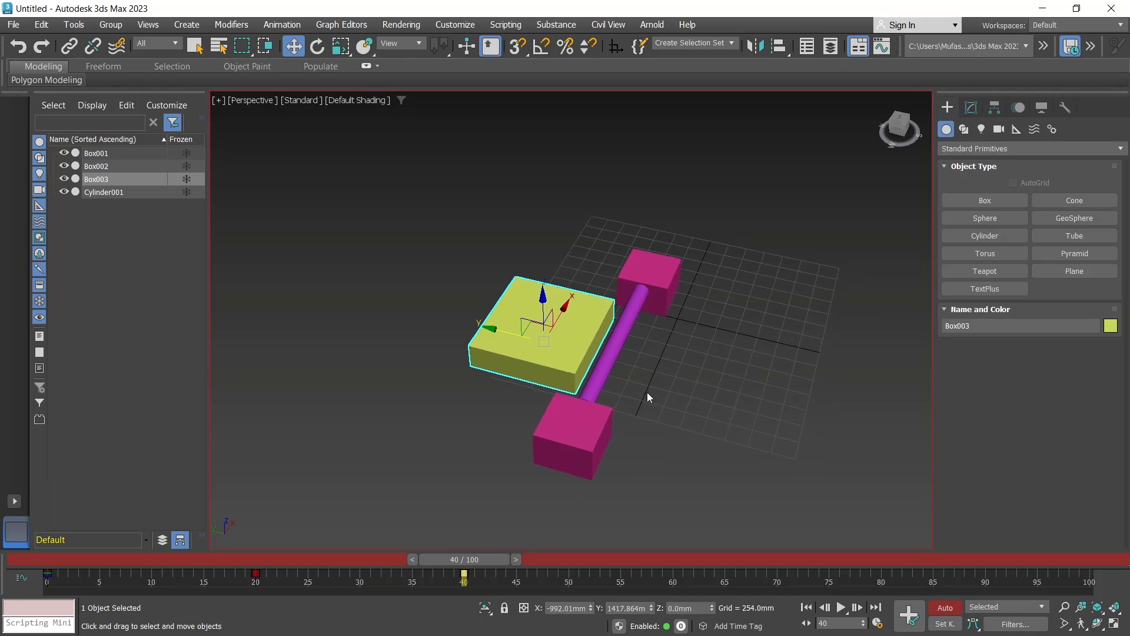
Step: Select Cylinder001 and switch to the Select and Rotate tool
click(609, 361)
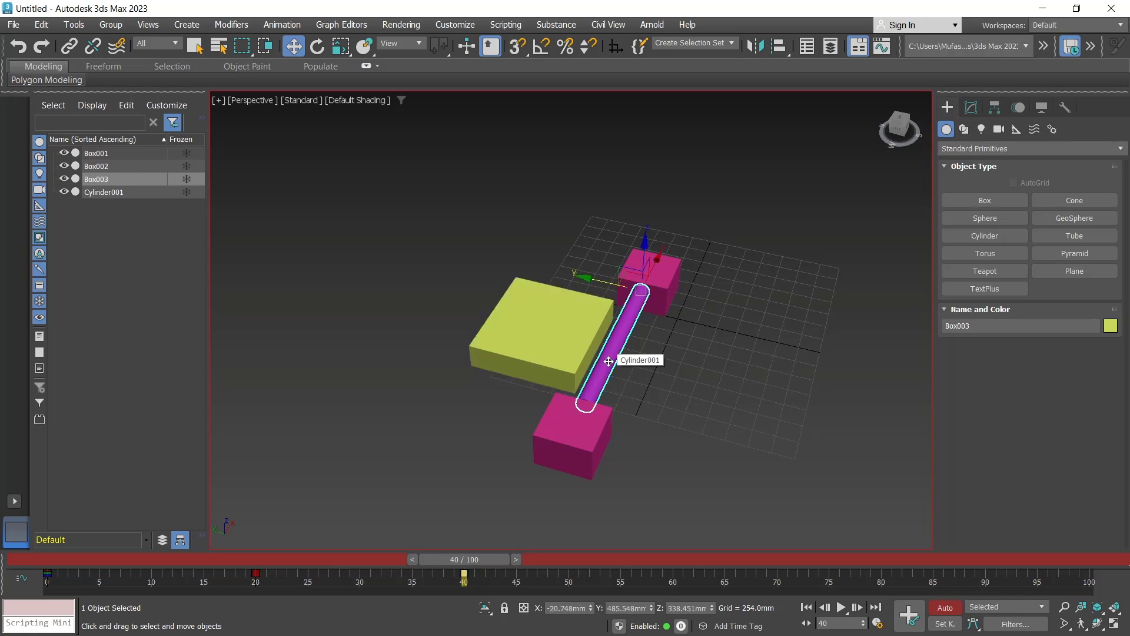
mouse_move(662, 415)
alt+middle_down()
mouse_move(642, 395)
mouse_move(630, 419)
alt+middle_up()
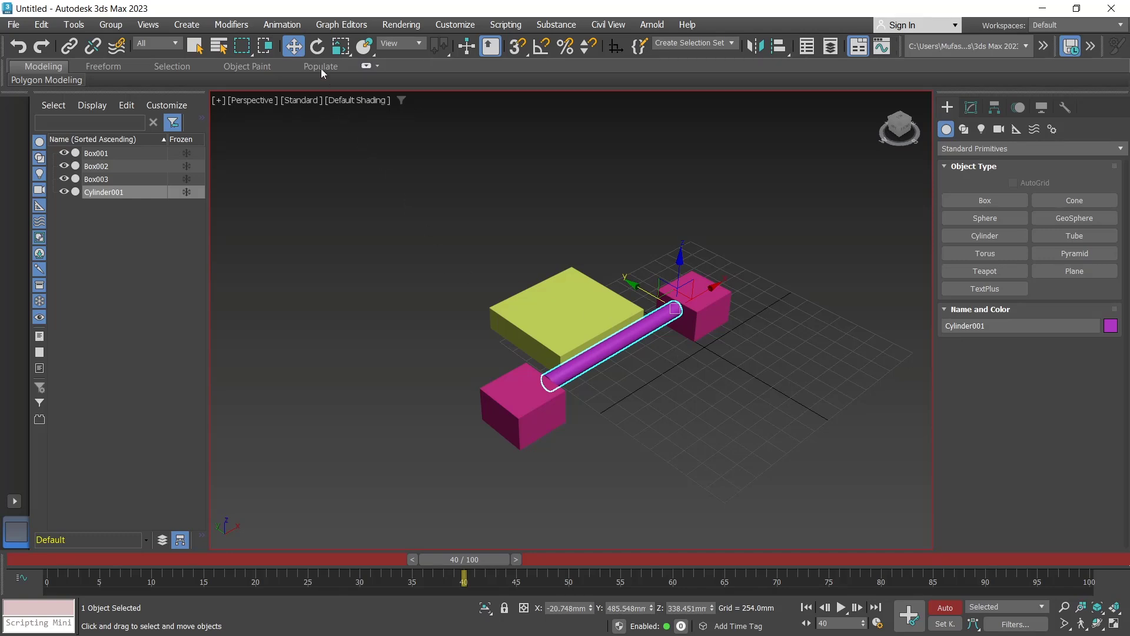
click(317, 51)
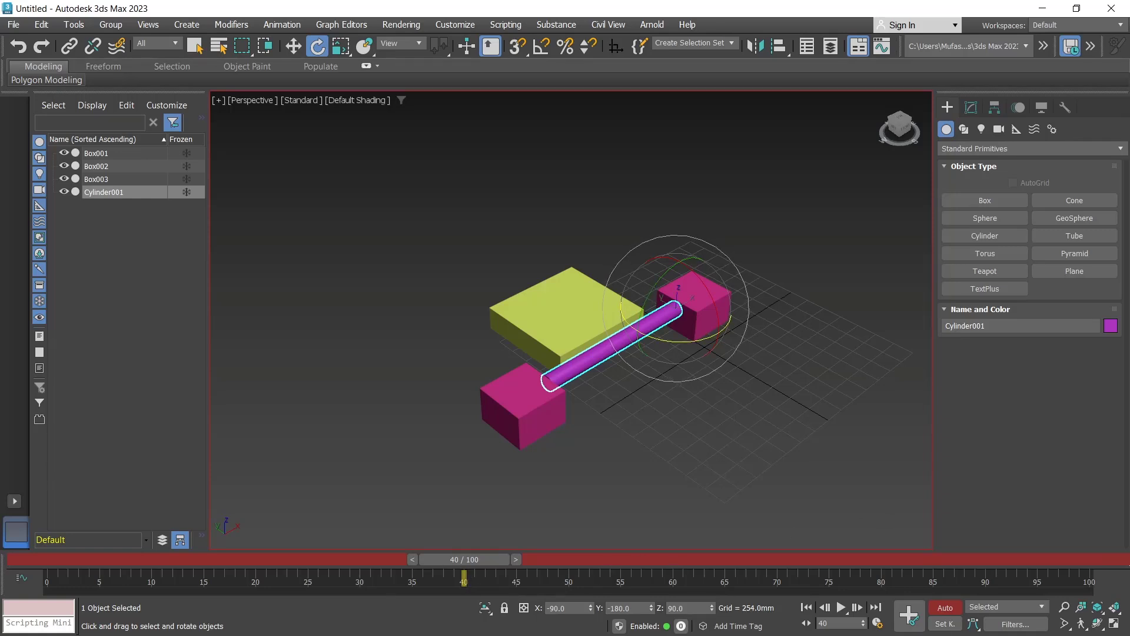
Step: Key Cylinder001 flat at frame 40, then tilt it upward at frames 45 and 50
click(911, 615)
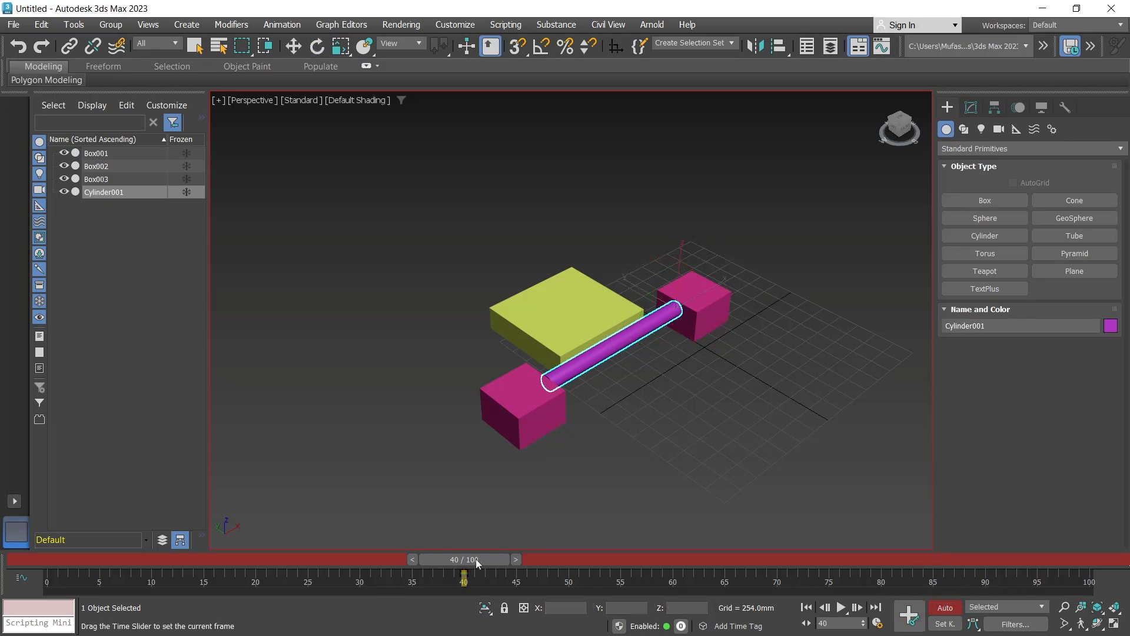
drag(476, 559, 527, 563)
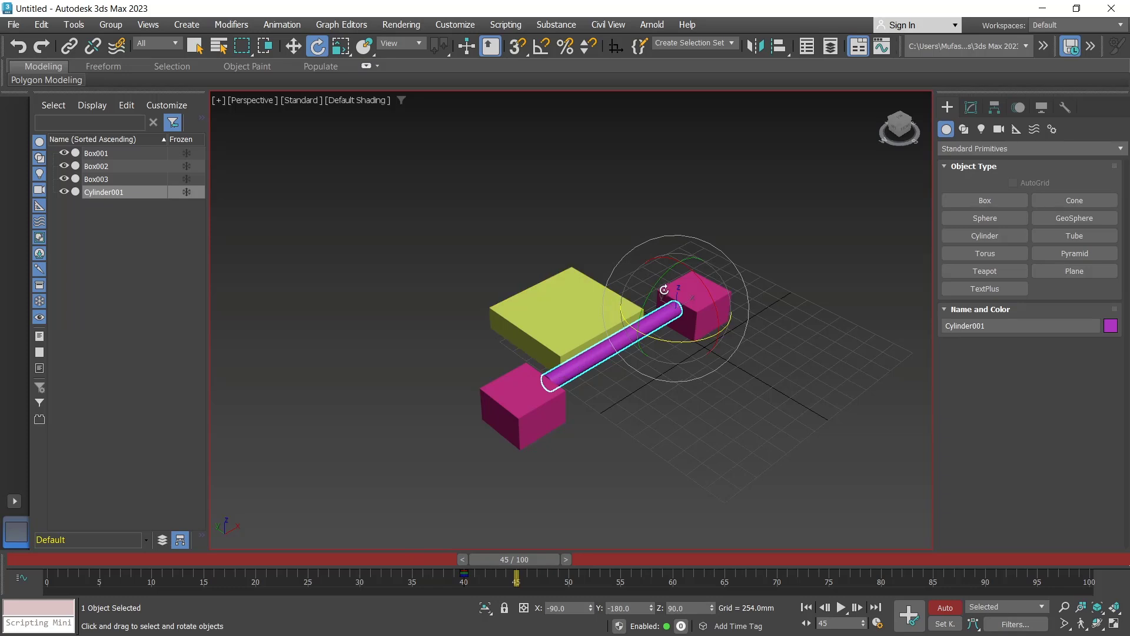
drag(660, 280, 672, 258)
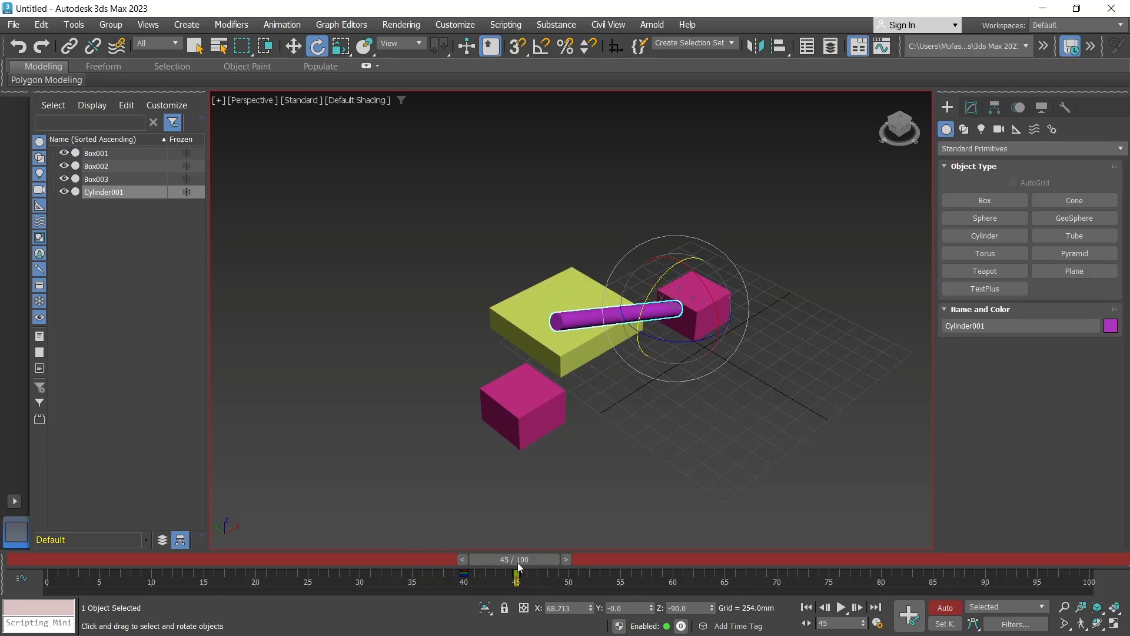
drag(518, 567, 569, 558)
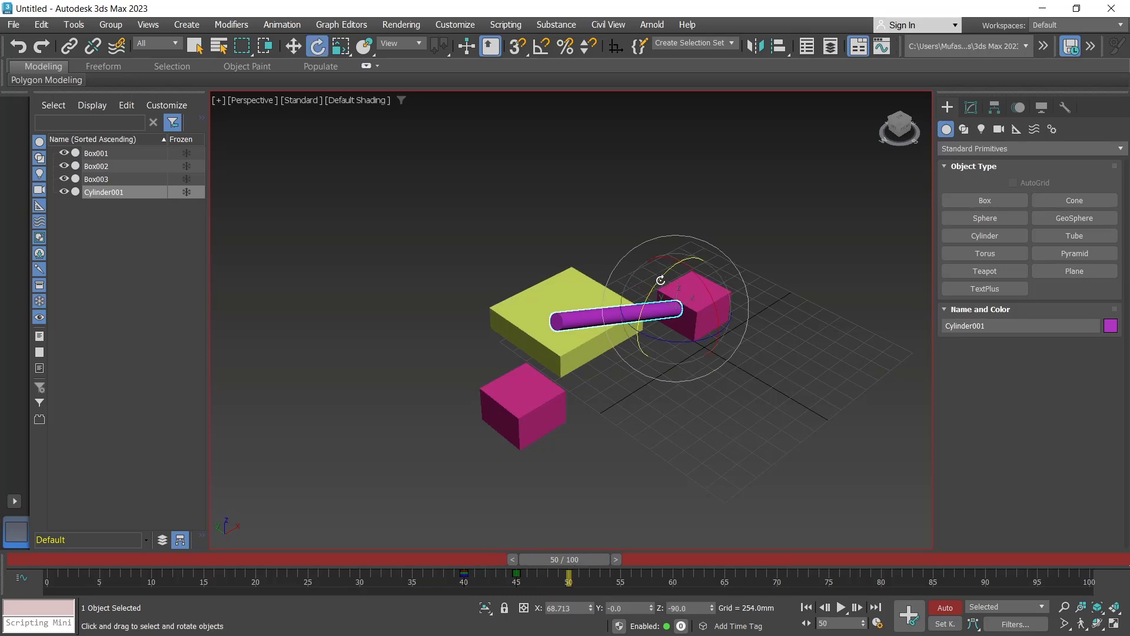
drag(660, 280, 670, 256)
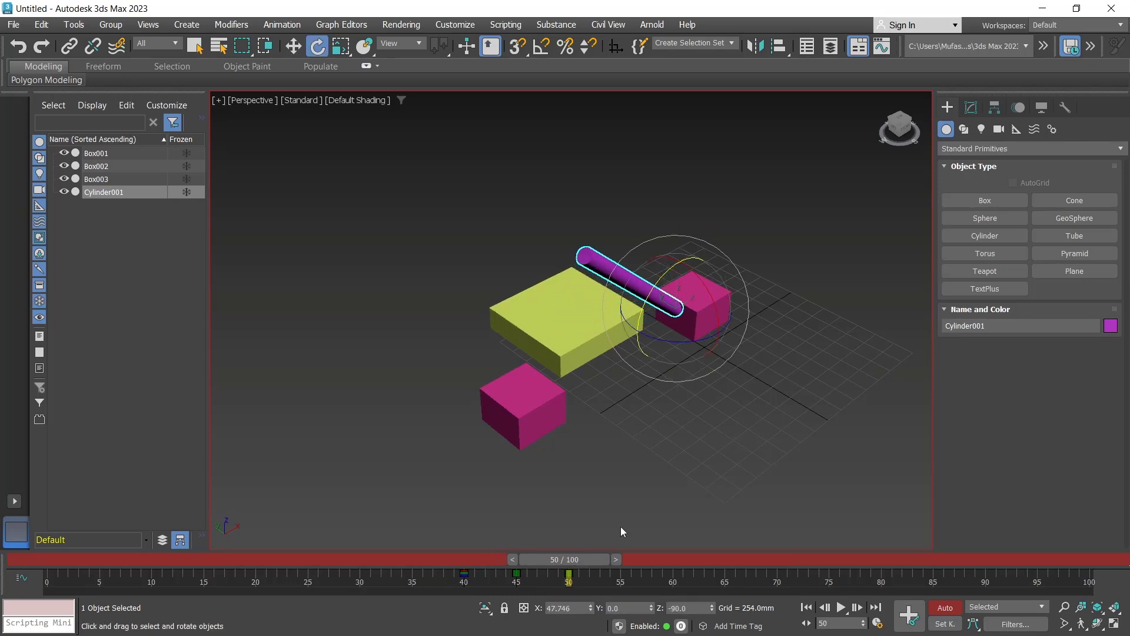
Step: Raise the cylinder nearly upright at frame 55, fully upright at 60, and preview
drag(578, 559, 628, 562)
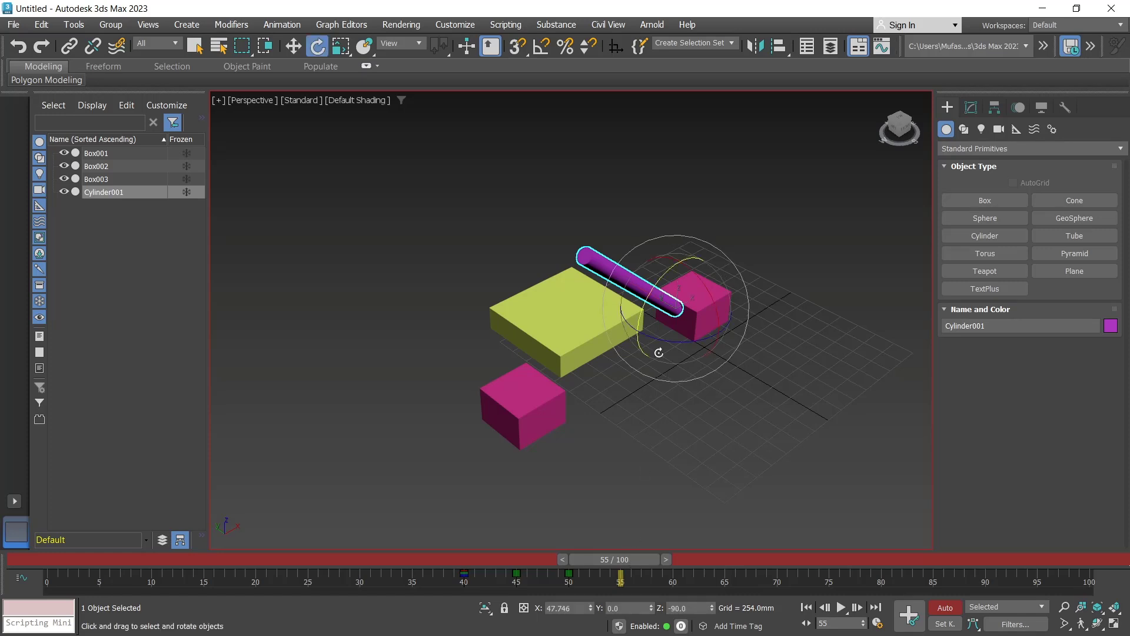
drag(665, 273, 678, 244)
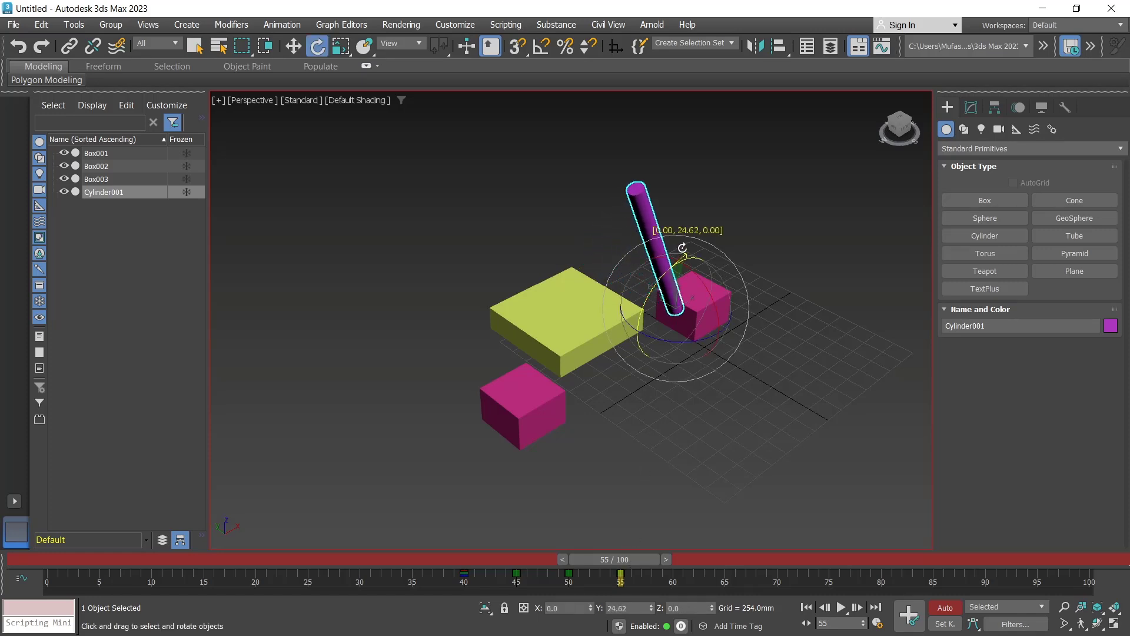
drag(640, 560, 689, 562)
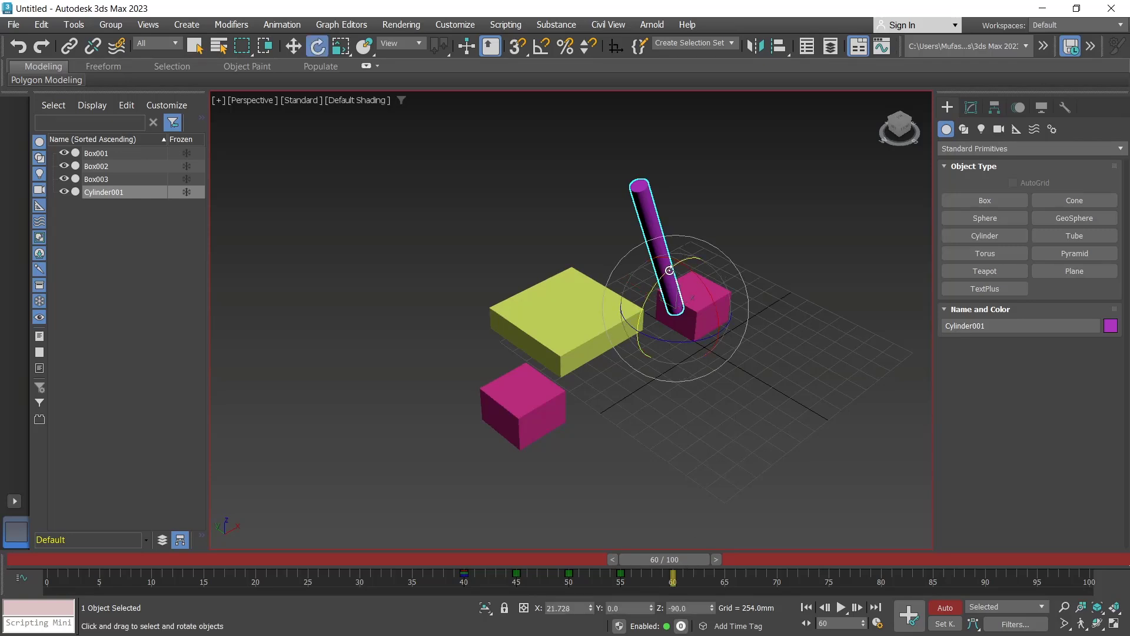
drag(669, 271, 671, 247)
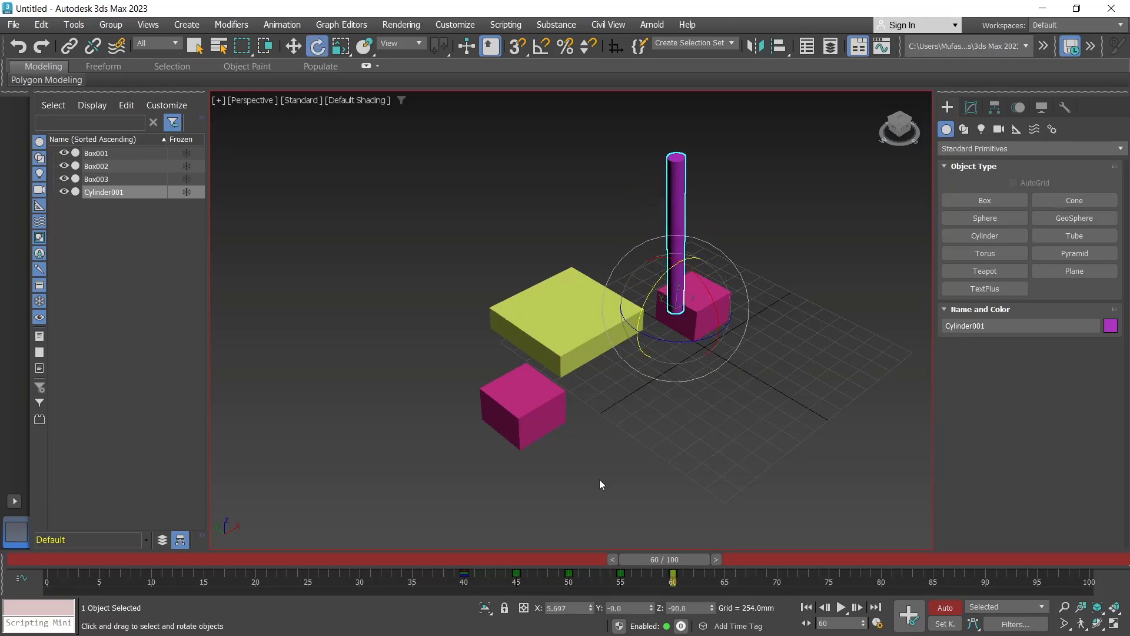
drag(665, 562, 540, 567)
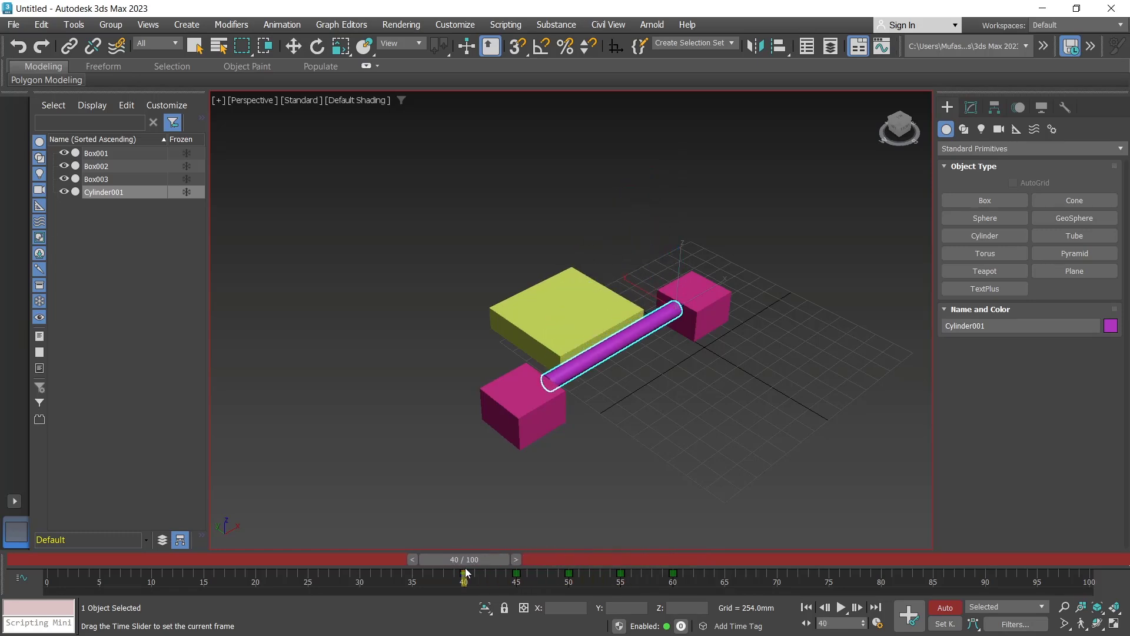
mouse_move(540, 568)
mouse_down()
mouse_move(12, 577)
mouse_move(537, 577)
mouse_up()
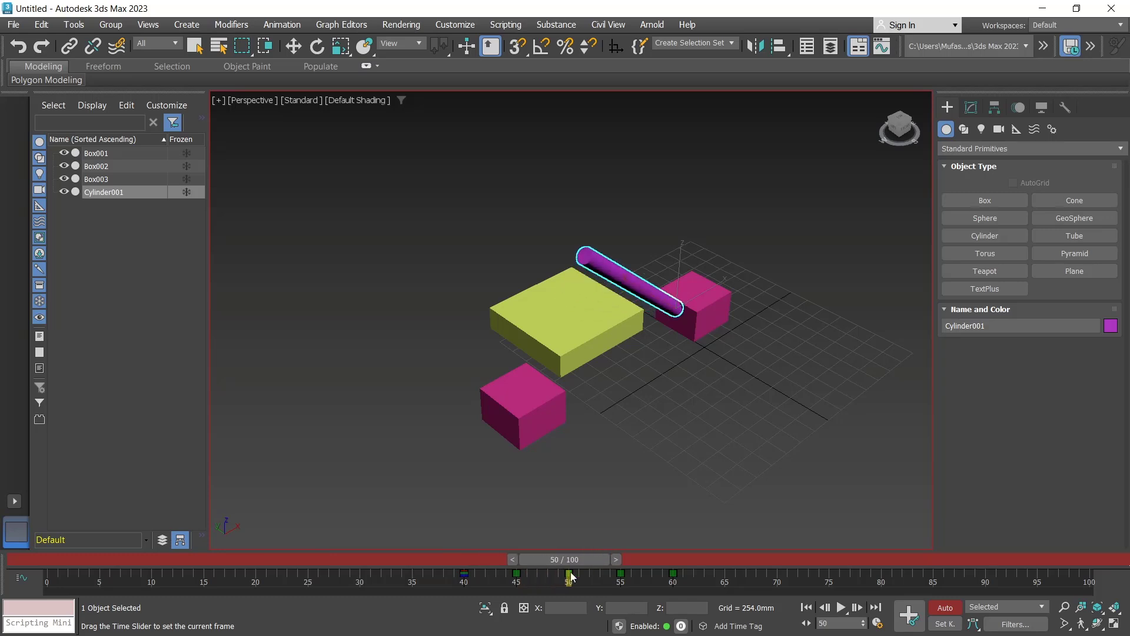
Step: Turn off Auto Key and shift the cylinder's keys from frames 40–60 to 30–50
key(e)
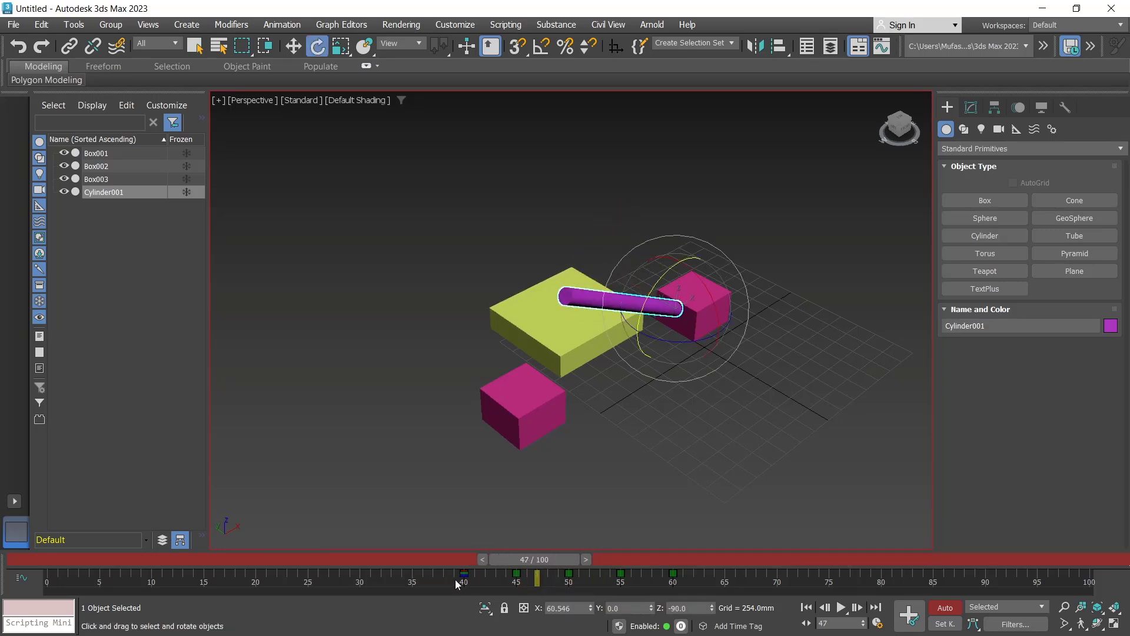
click(946, 609)
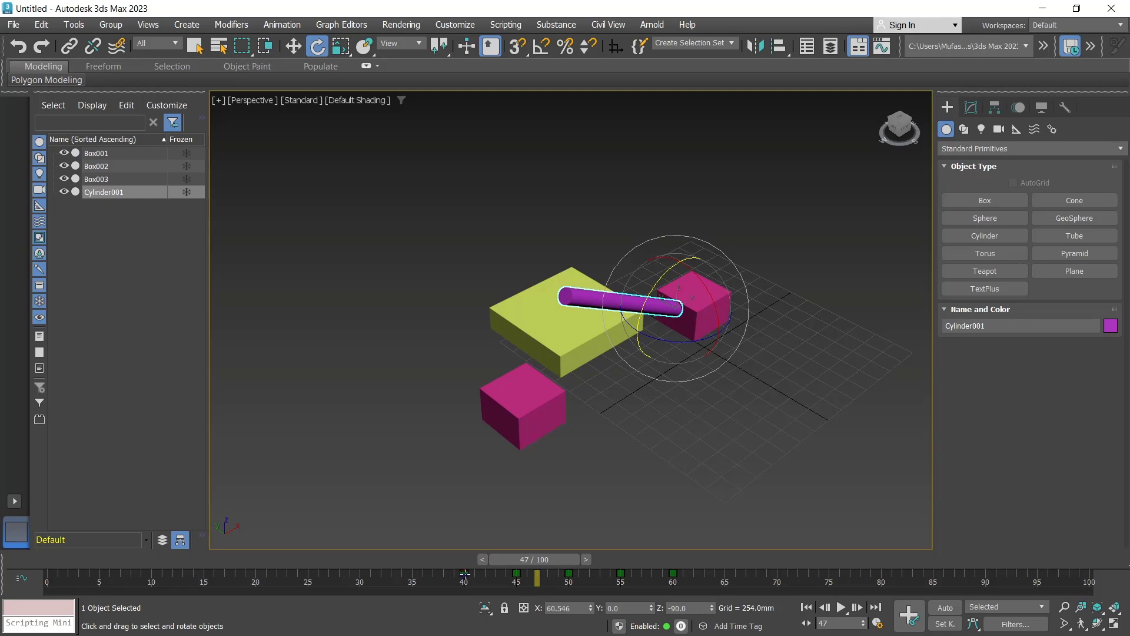
drag(464, 574, 358, 579)
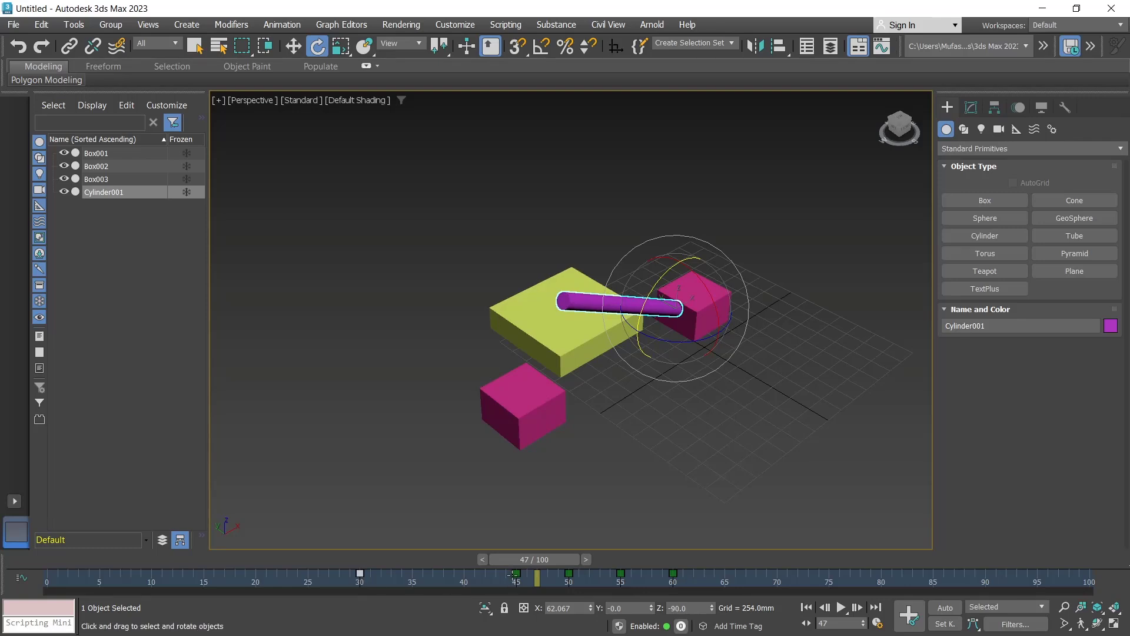
drag(517, 575, 415, 577)
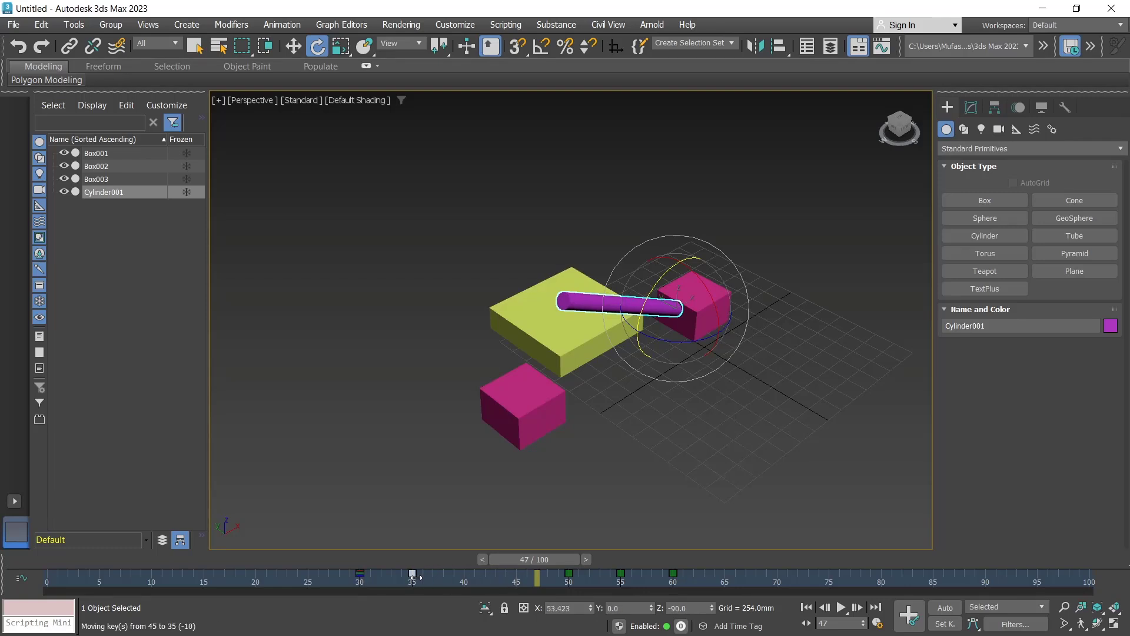
drag(568, 573, 464, 574)
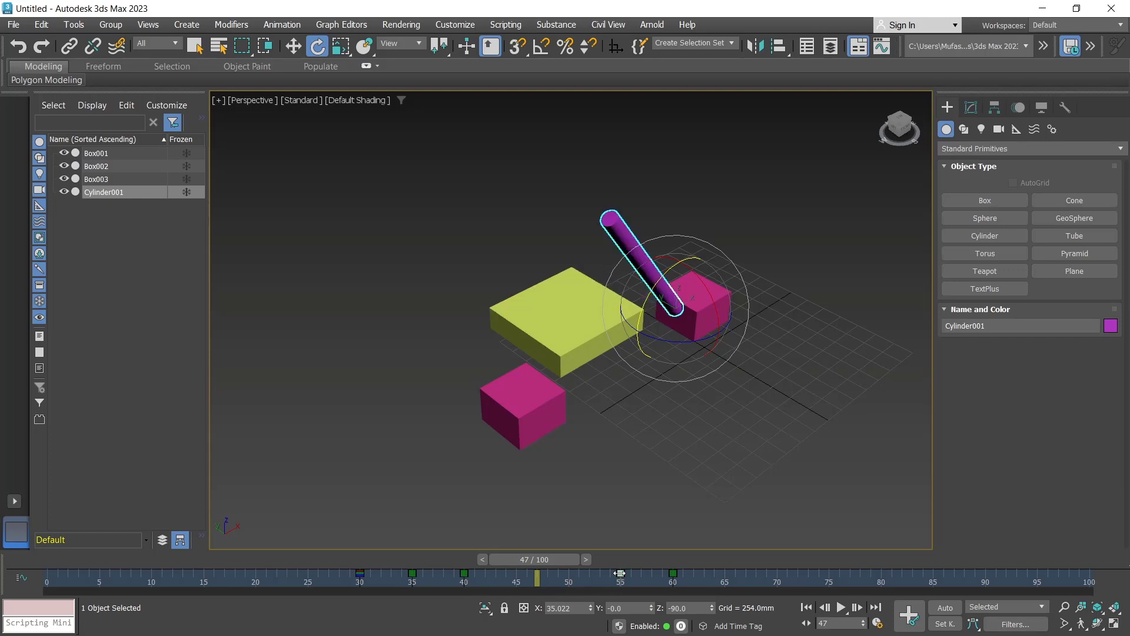
drag(619, 573, 517, 574)
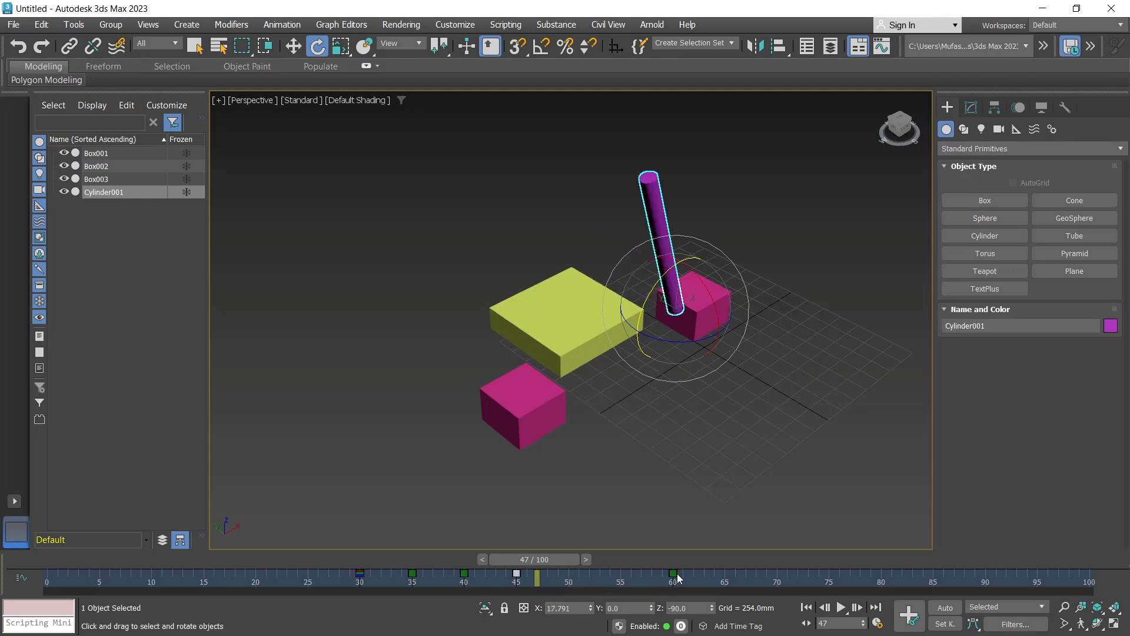
drag(672, 573, 569, 574)
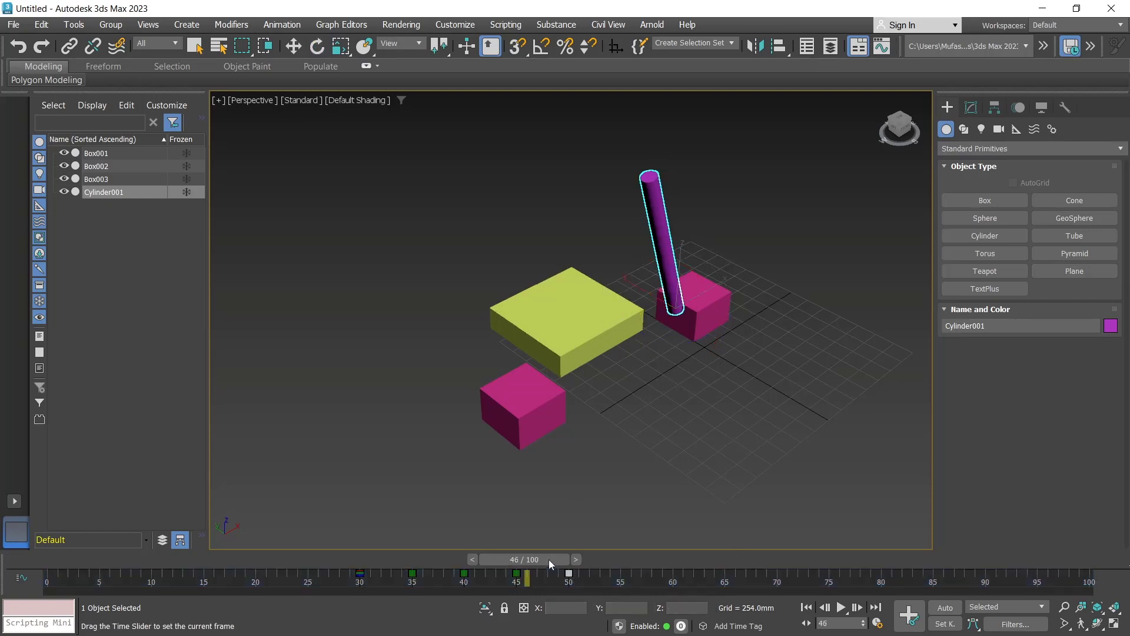
mouse_move(549, 559)
mouse_down()
mouse_move(67, 560)
mouse_move(582, 557)
mouse_up()
Step: Select Box003, enable Set Key mode and key the slab at frame 50
key(e)
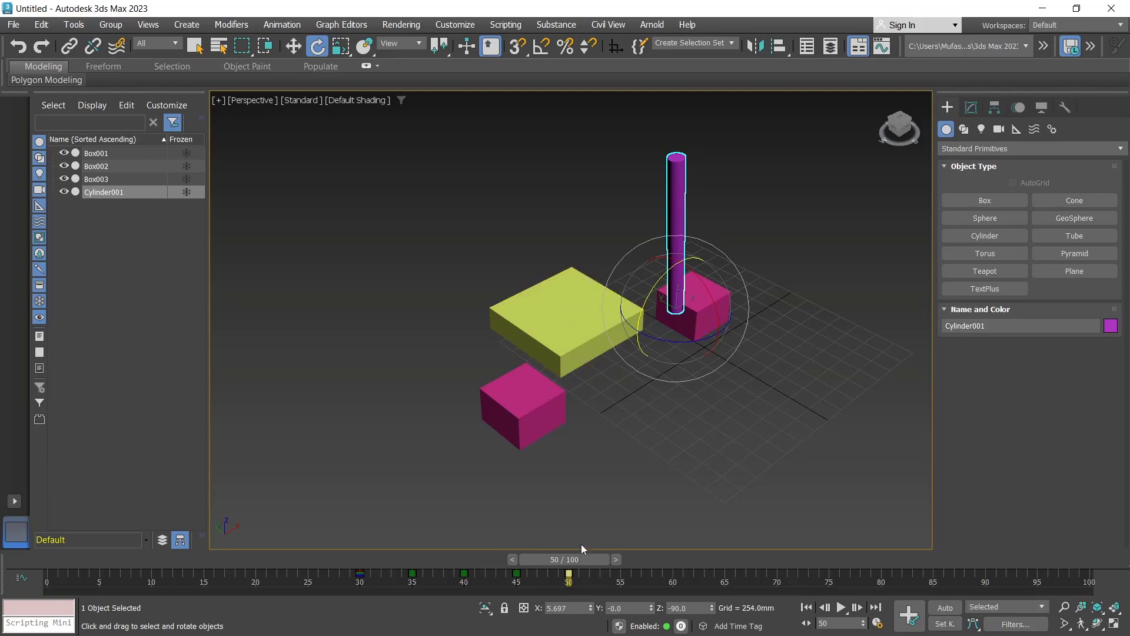
click(570, 326)
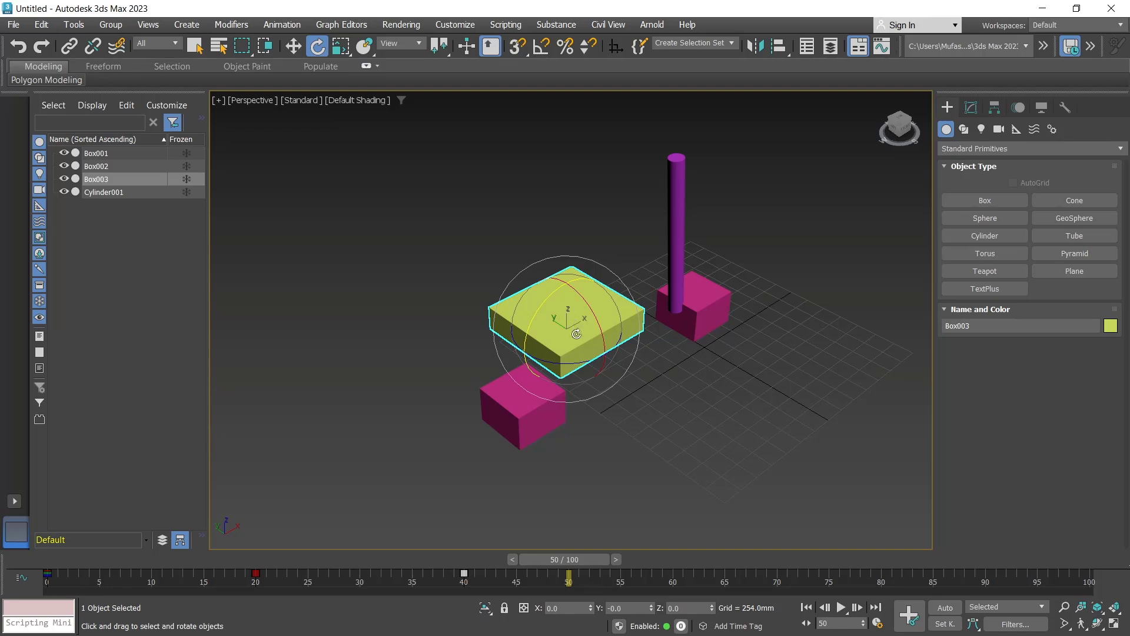
click(945, 626)
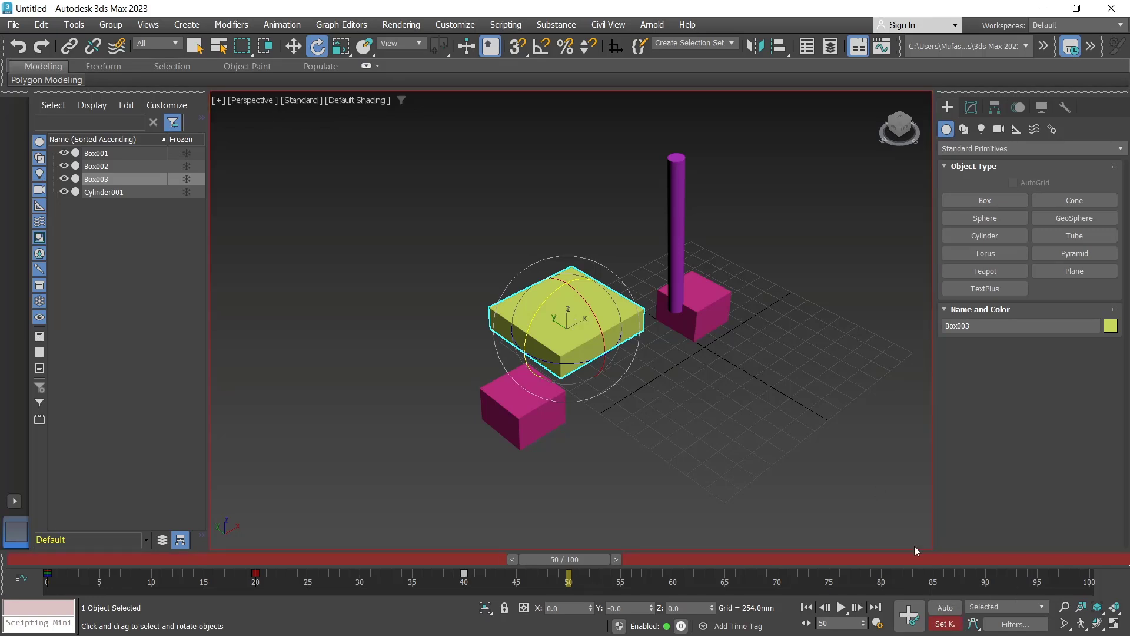
click(909, 615)
Step: At frame 70, slide the slab toward the front right past the upright rod
drag(596, 560, 777, 560)
key(e)
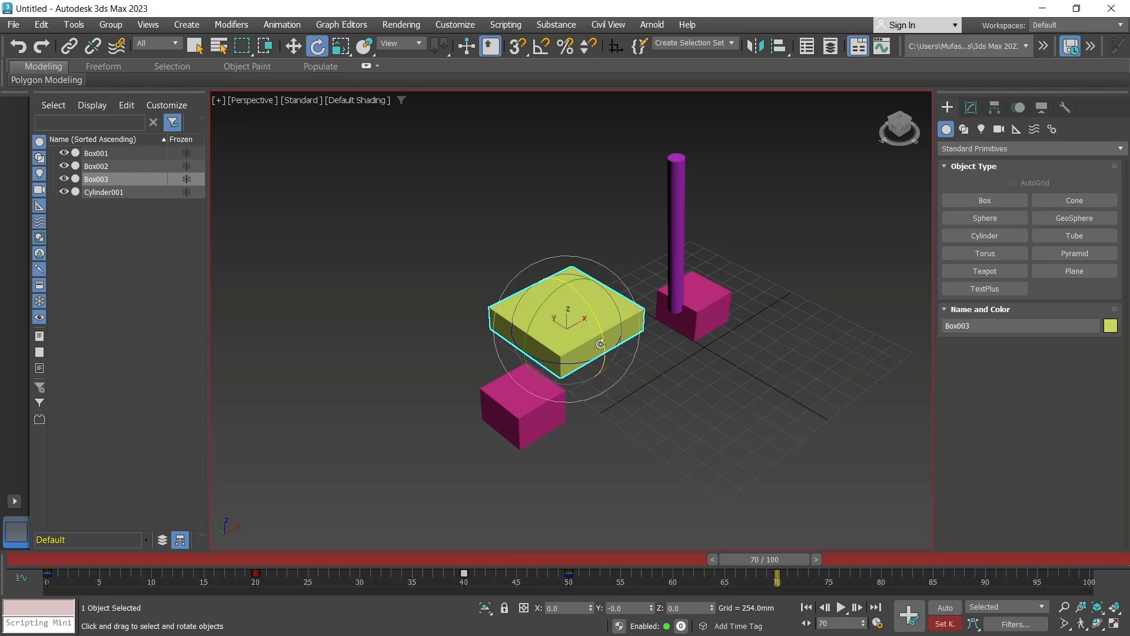
key(w)
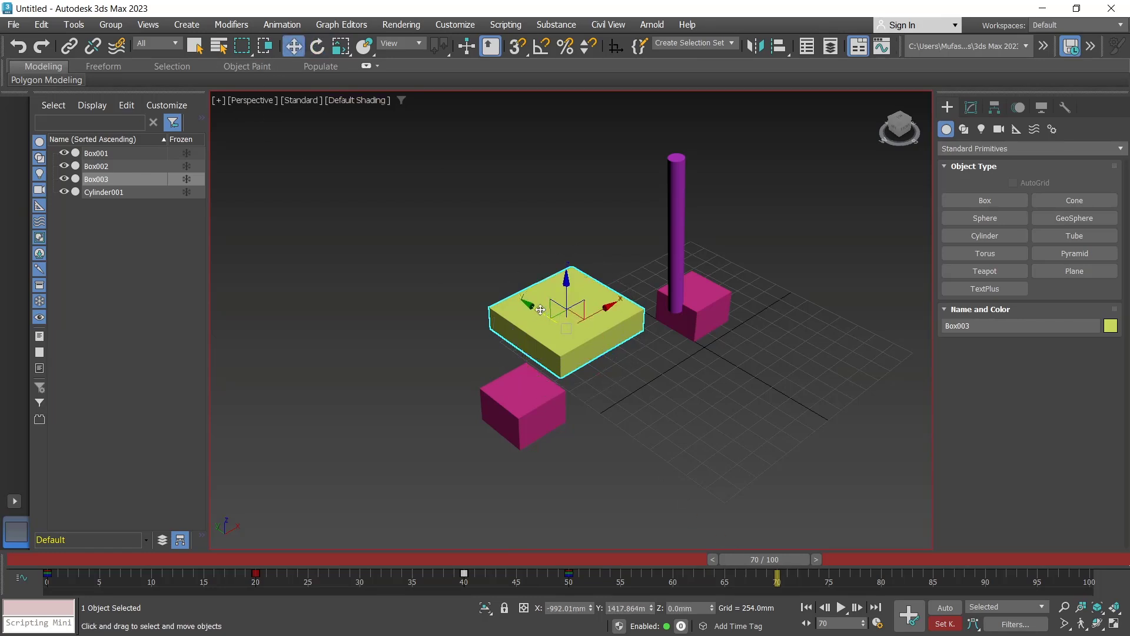
drag(527, 304, 664, 402)
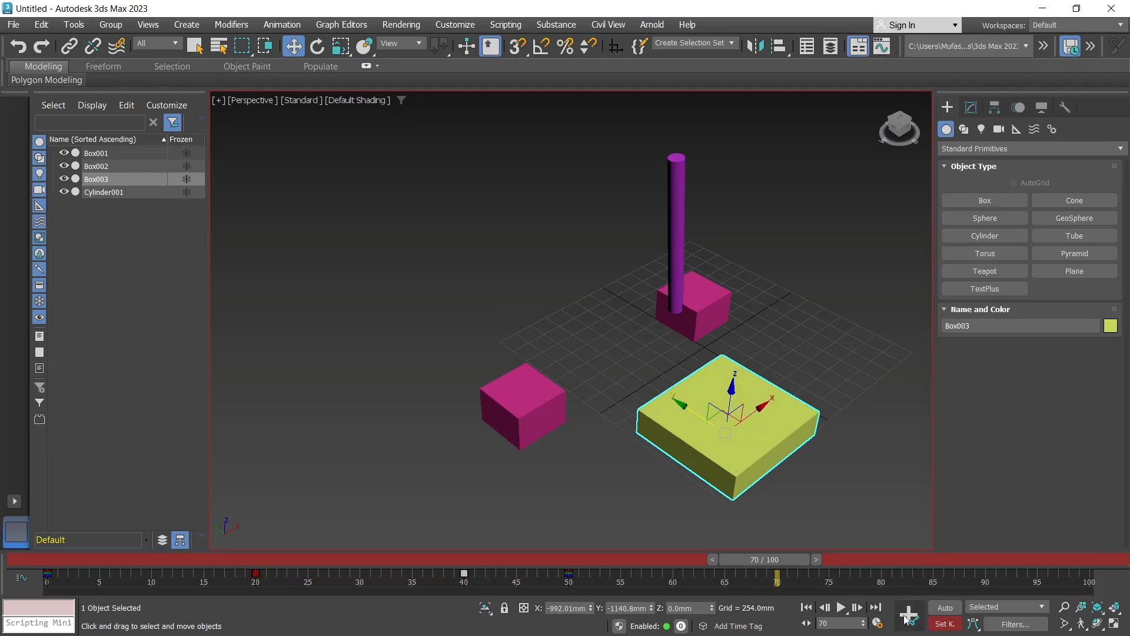
mouse_move(771, 566)
mouse_down()
mouse_move(96, 575)
mouse_move(800, 579)
mouse_move(680, 581)
mouse_up()
key(w)
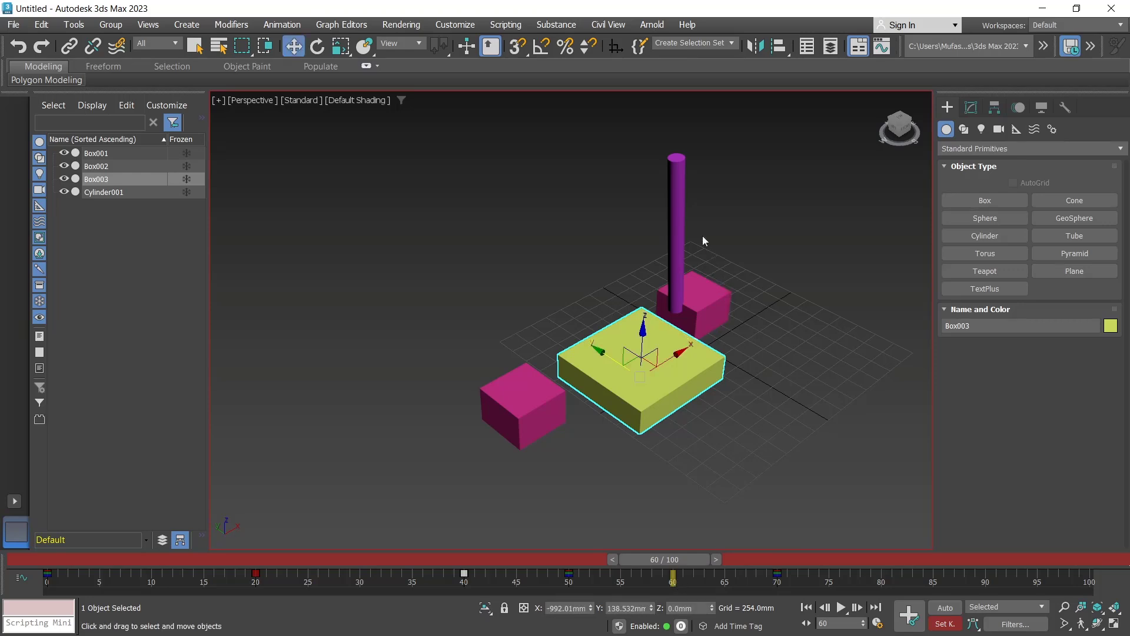
click(677, 197)
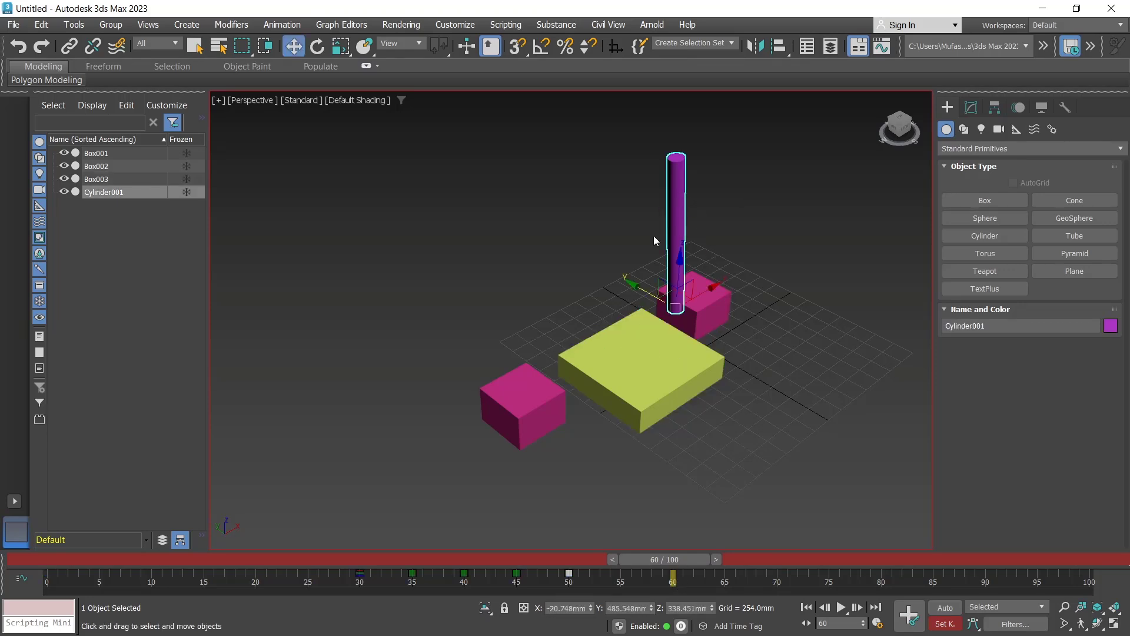
Step: Key the cylinder upright at frame 60, leaning at frame 65, and nearly horizontal at frame 70
click(317, 46)
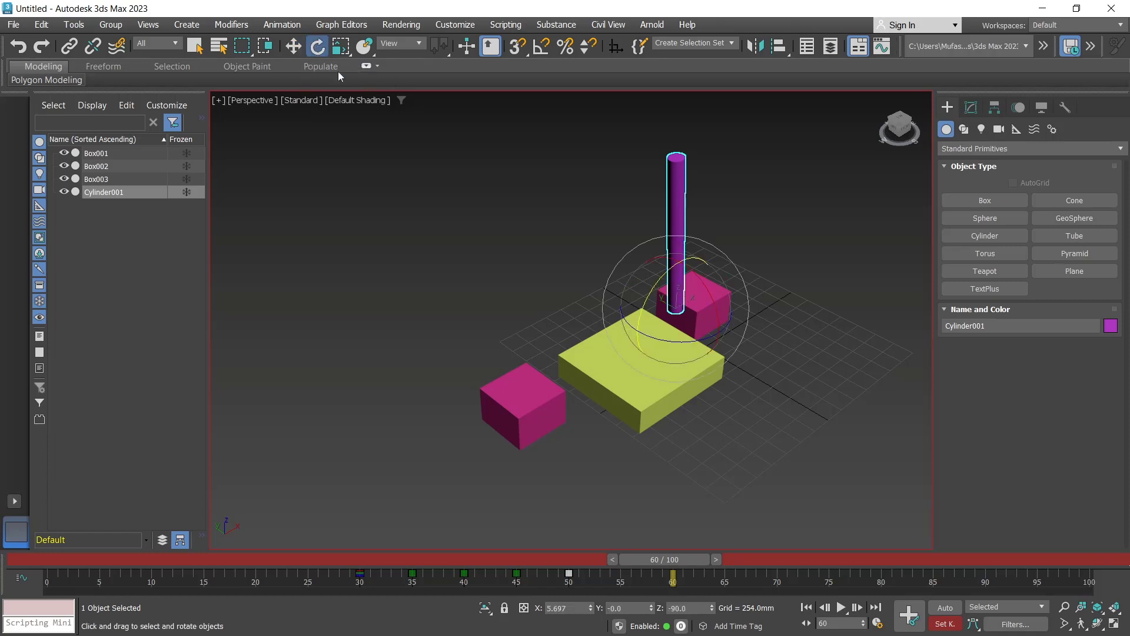
click(910, 617)
drag(676, 561, 733, 560)
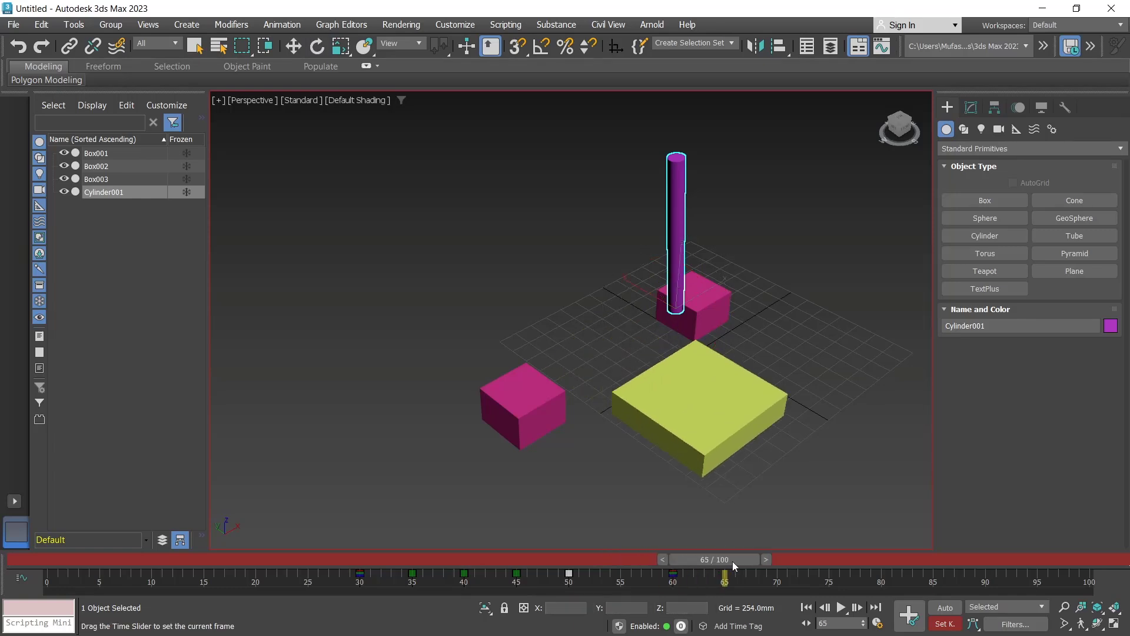
key(e)
drag(660, 275, 645, 298)
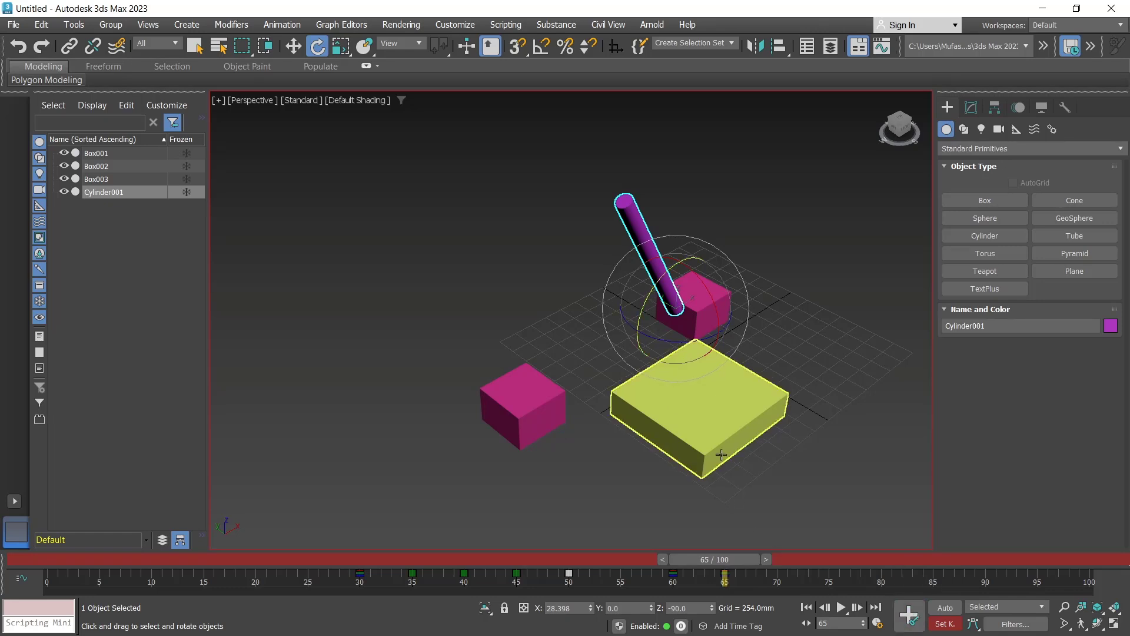
drag(730, 559, 783, 562)
key(e)
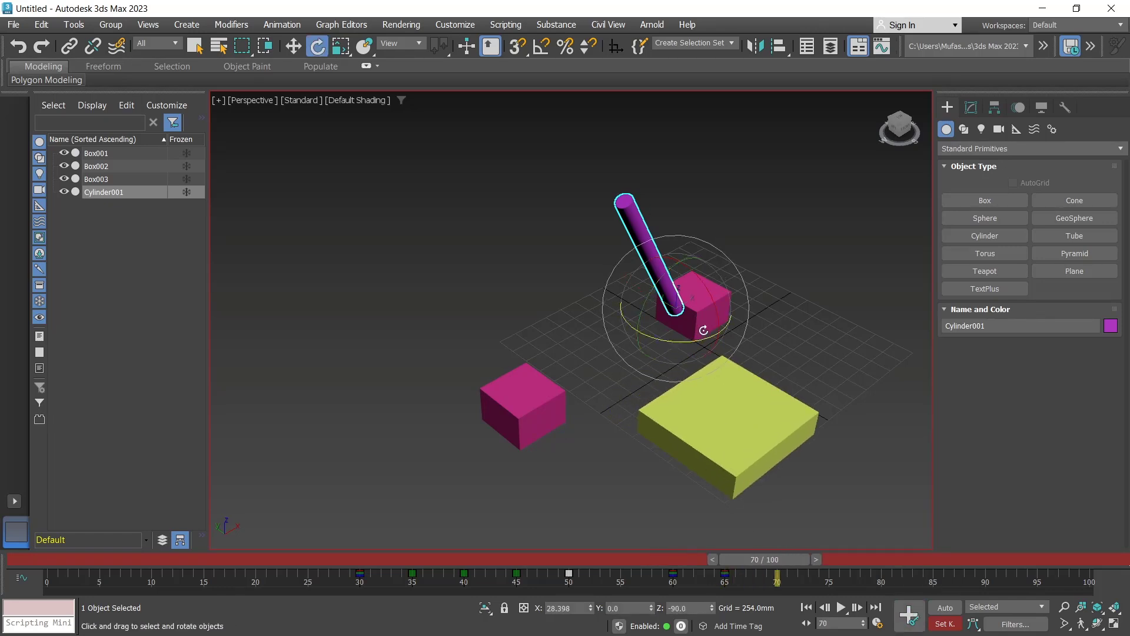
drag(652, 290, 639, 322)
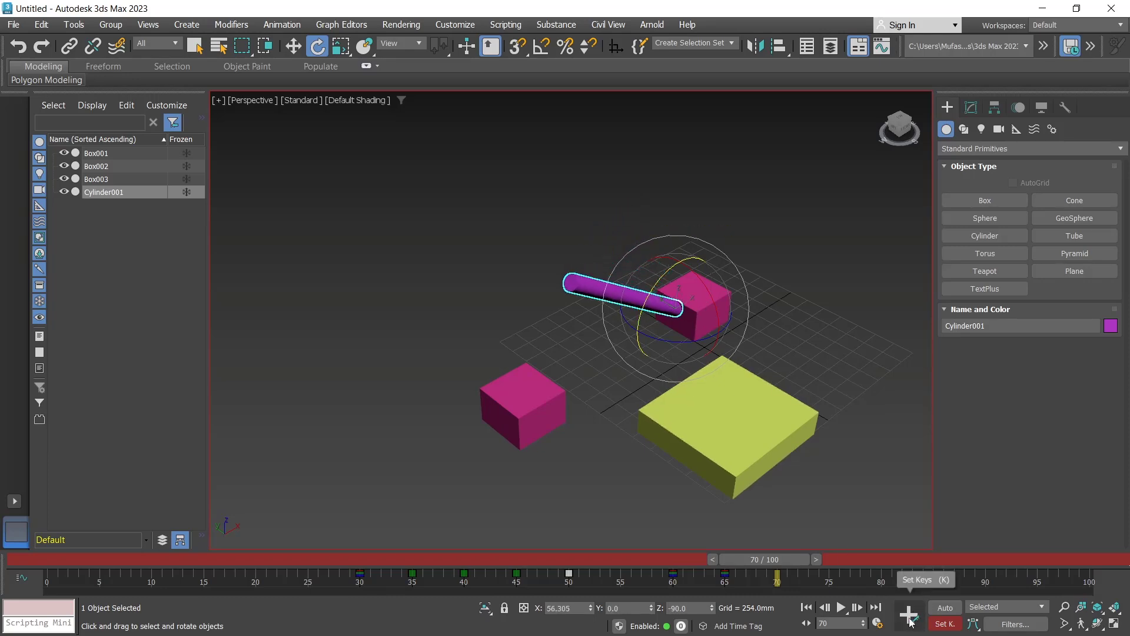
Step: Key the cylinder swinging toward the front pink box at frame 75, resting on it at frame 80
drag(796, 559, 850, 560)
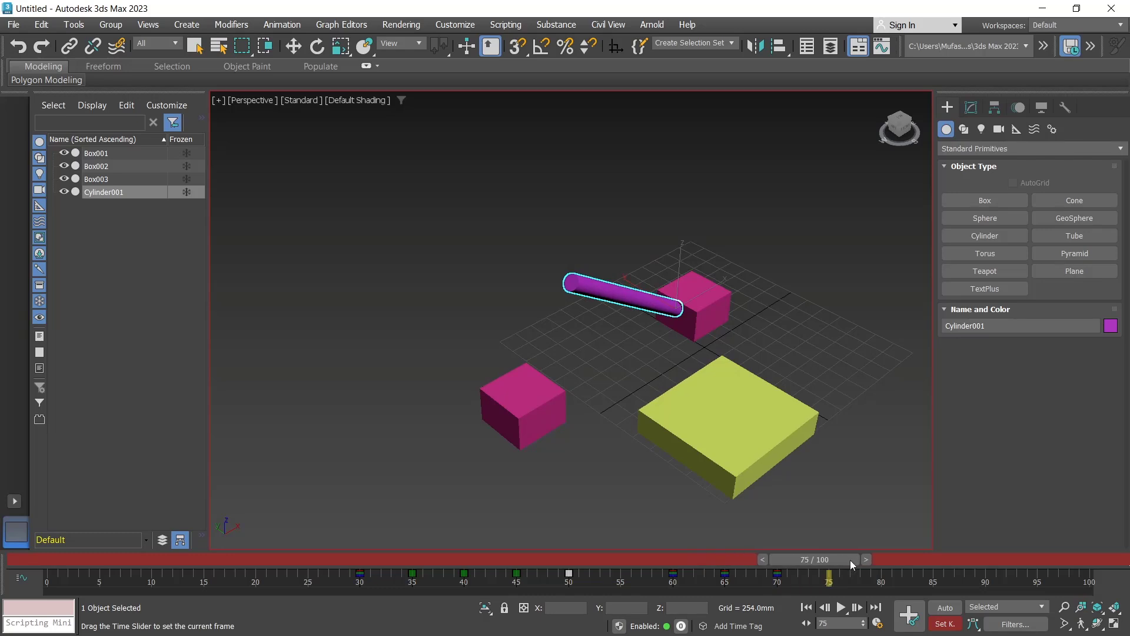
drag(664, 269, 651, 305)
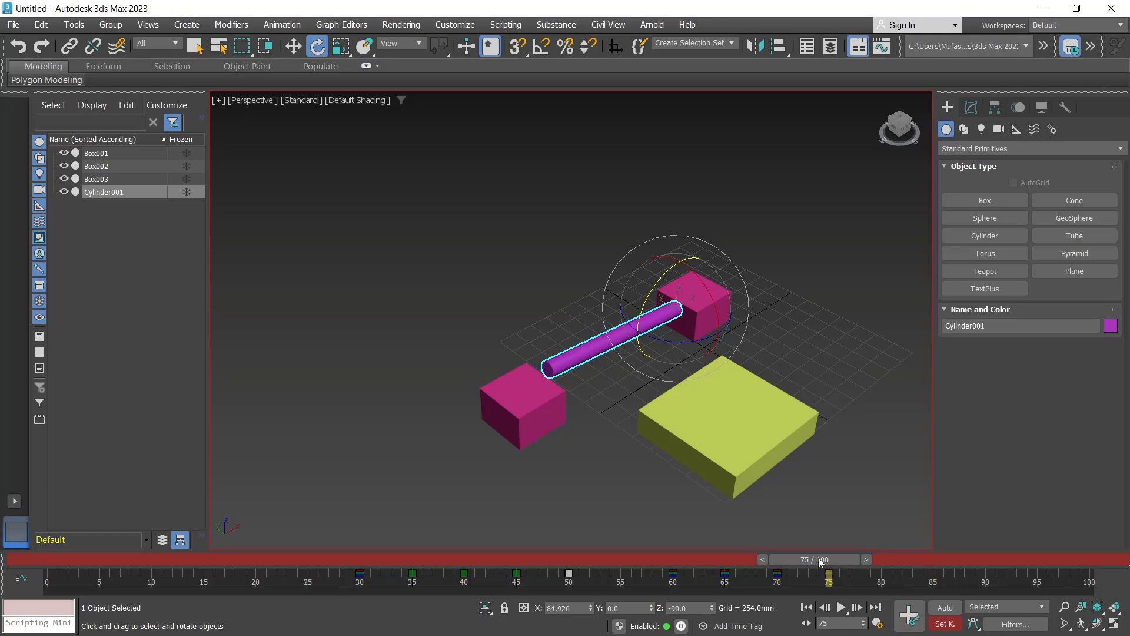
drag(820, 562, 881, 559)
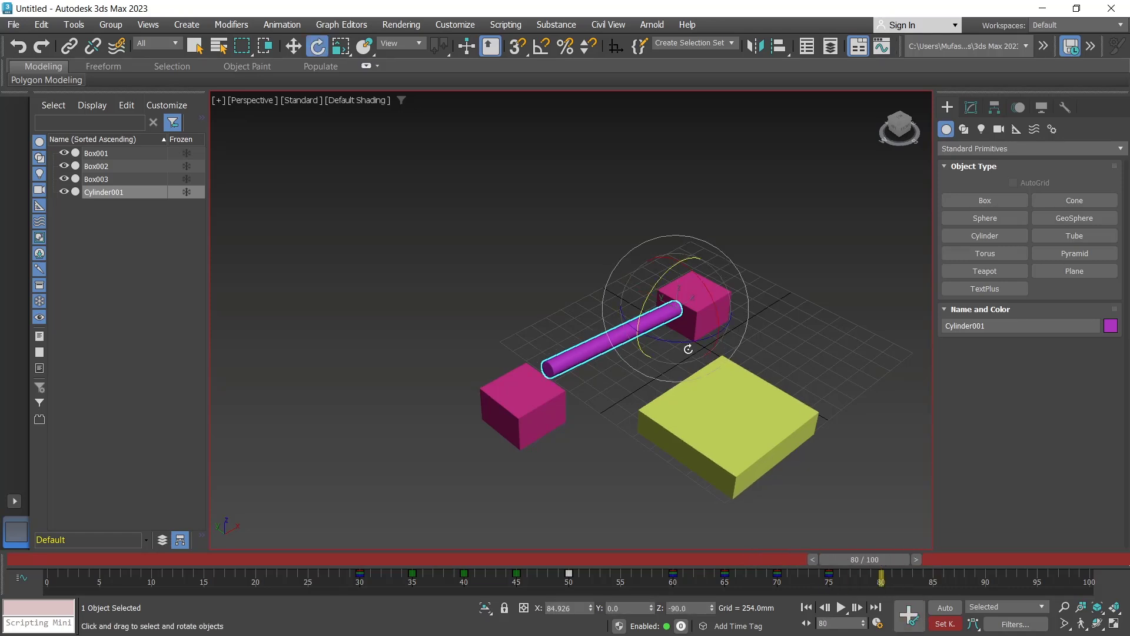
drag(663, 277, 664, 284)
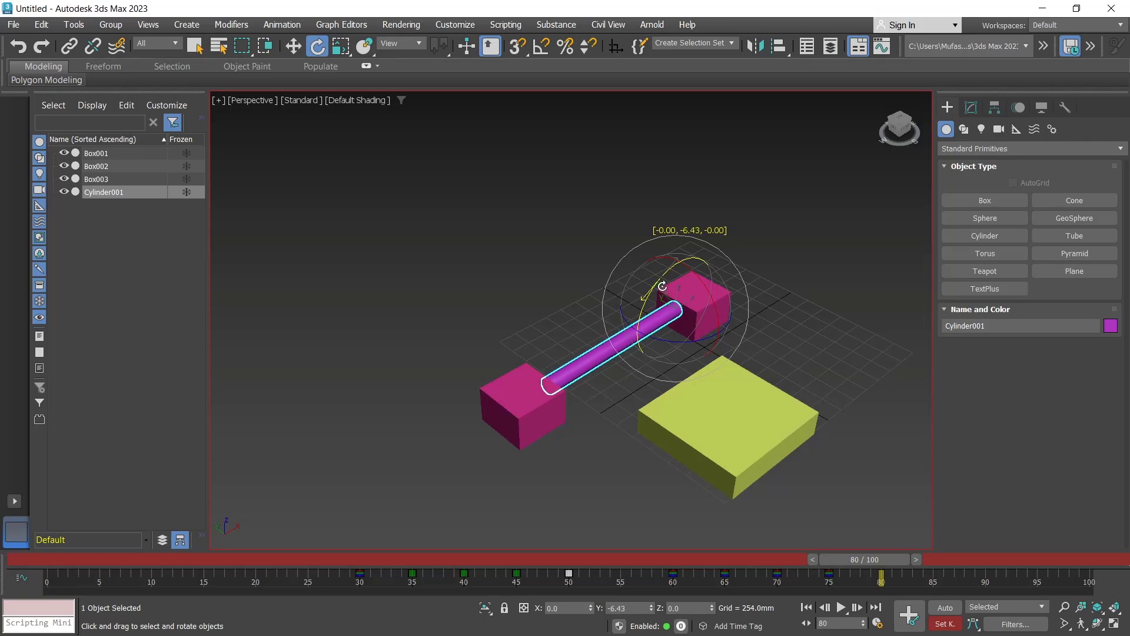
click(907, 623)
mouse_move(882, 561)
mouse_down()
mouse_move(138, 585)
mouse_move(627, 561)
mouse_move(882, 571)
mouse_up()
key(e)
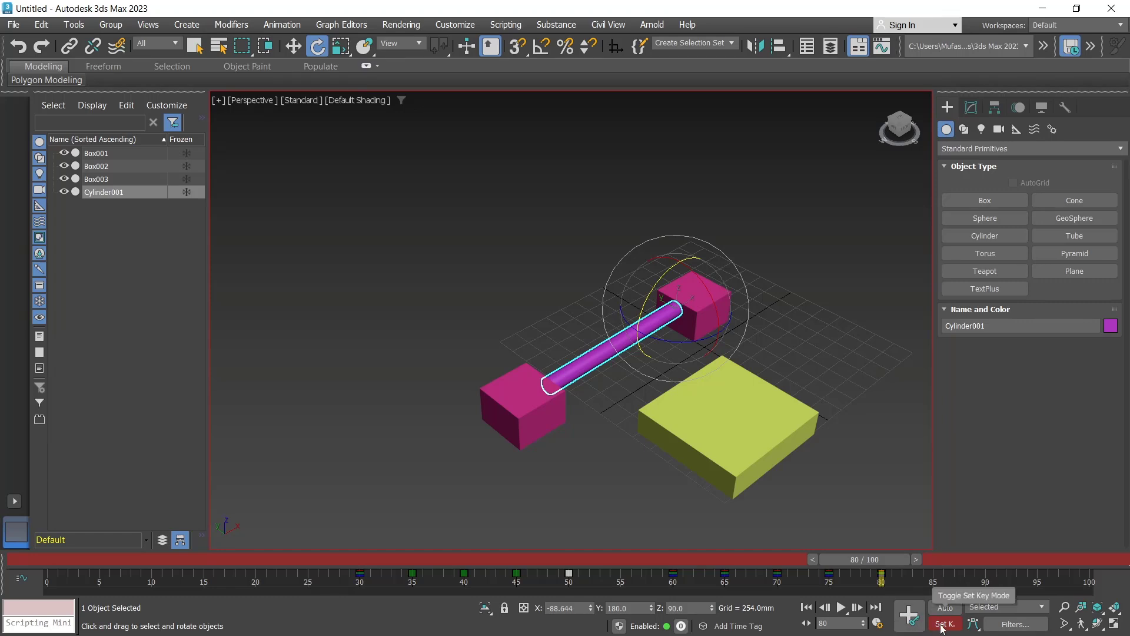
Step: Turn off Set Key mode and shorten the Time Configuration End Time from 100 to 90
click(941, 625)
click(877, 624)
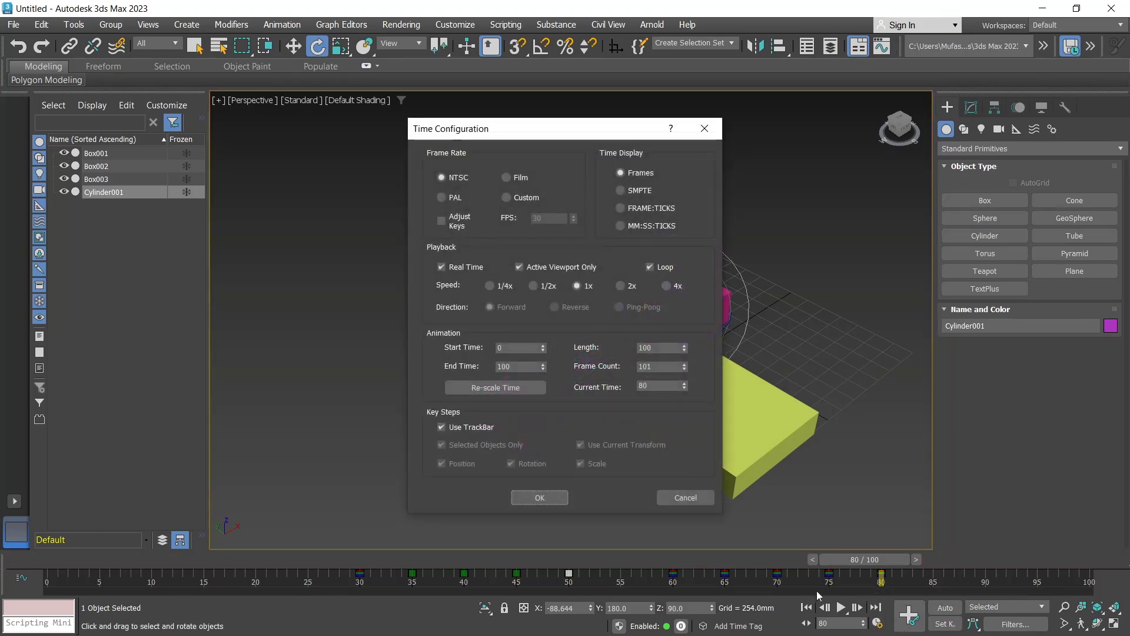
drag(511, 369, 493, 375)
text(0)
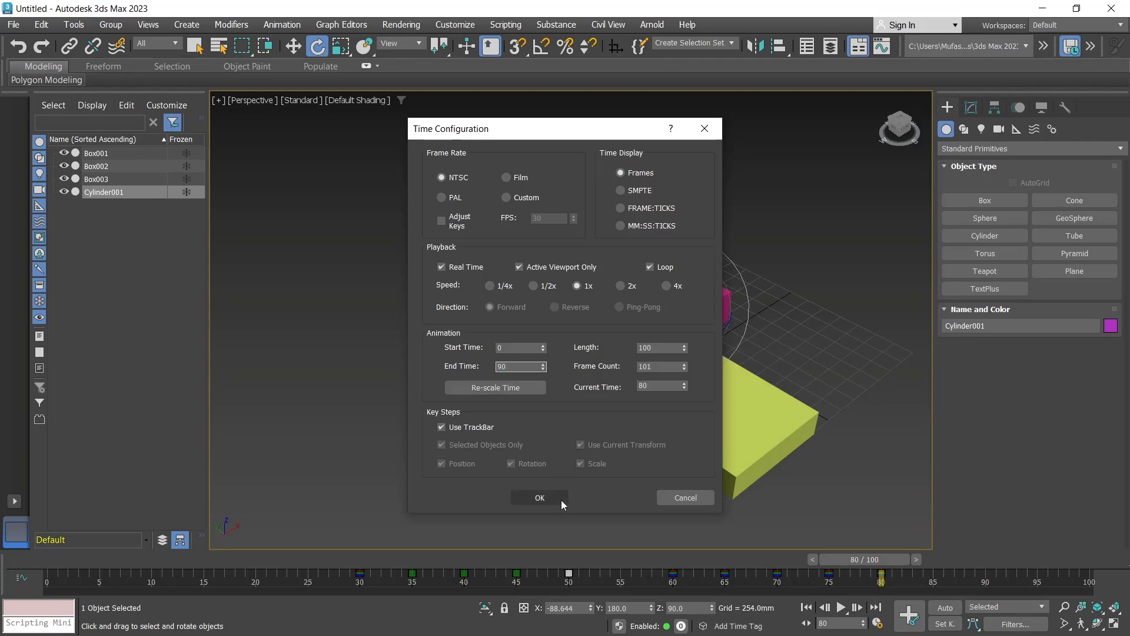
click(555, 497)
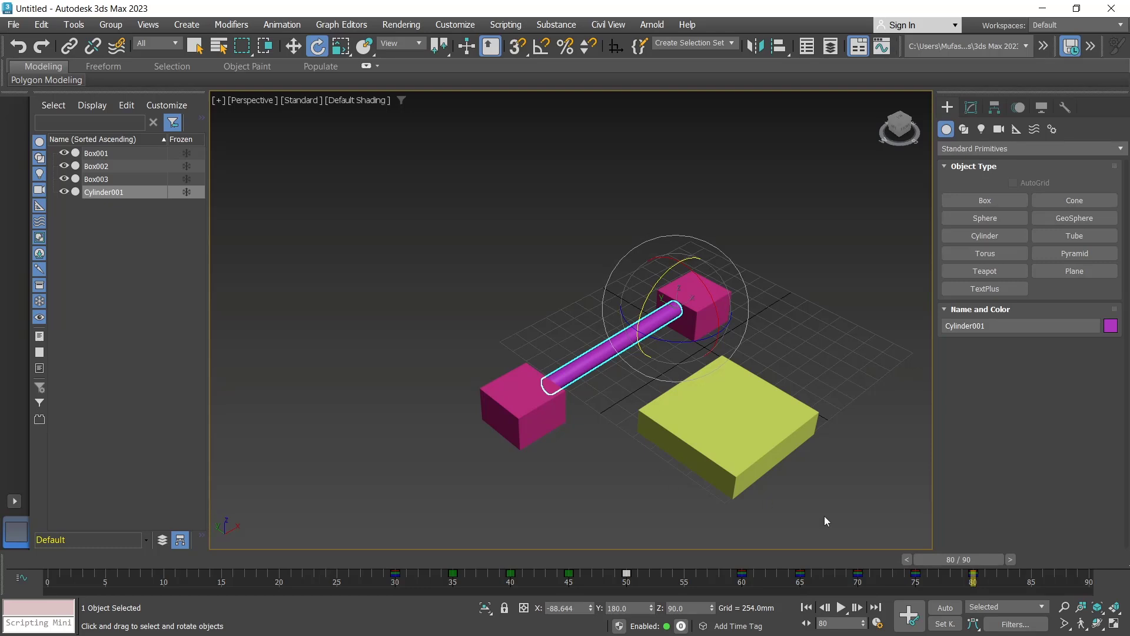
Step: Play the 0–90 frame animation in the viewport
click(841, 607)
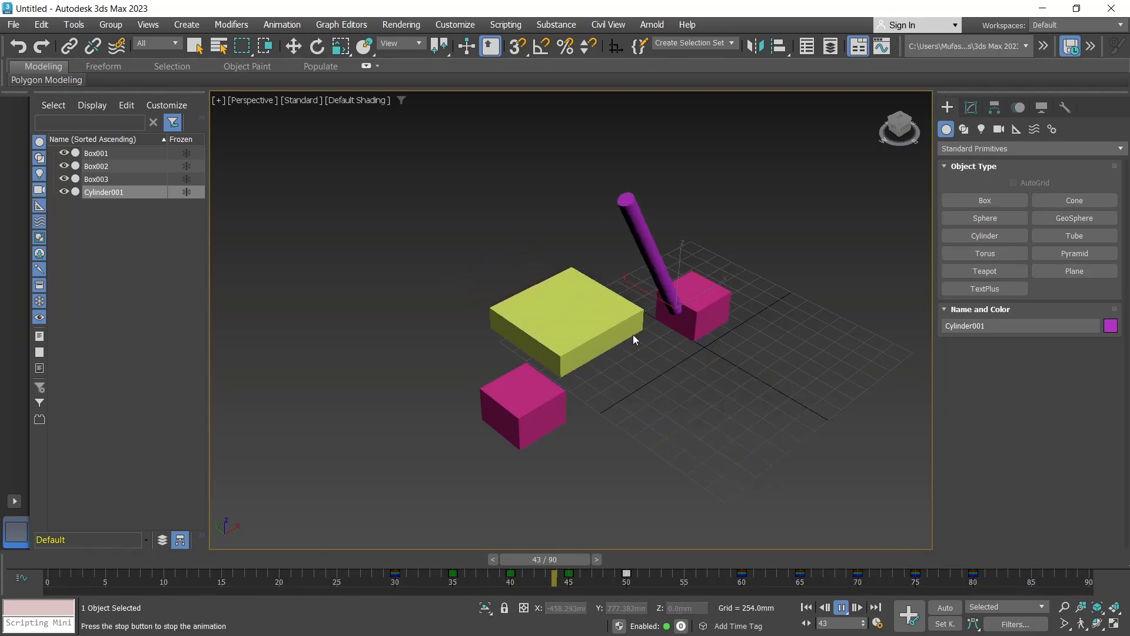